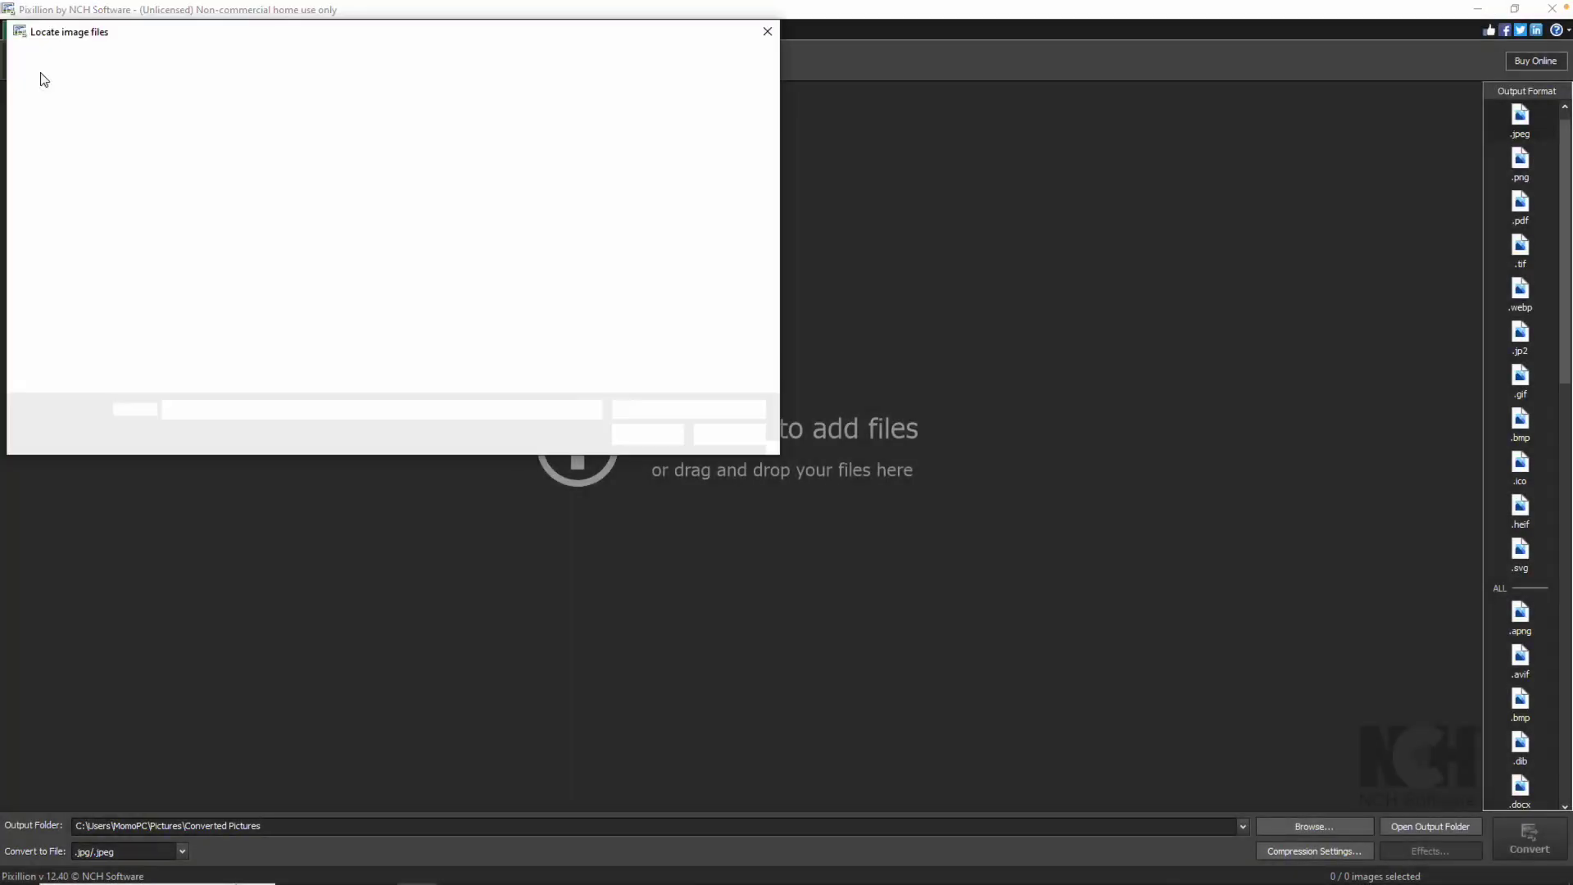
Add Photo 1 through Photo 15 from the Pictures folder as one range selection
{"action": "left_click", "coordinate": [434, 140]}
{"action": "left_click", "coordinate": [474, 355], "text": "shift"}
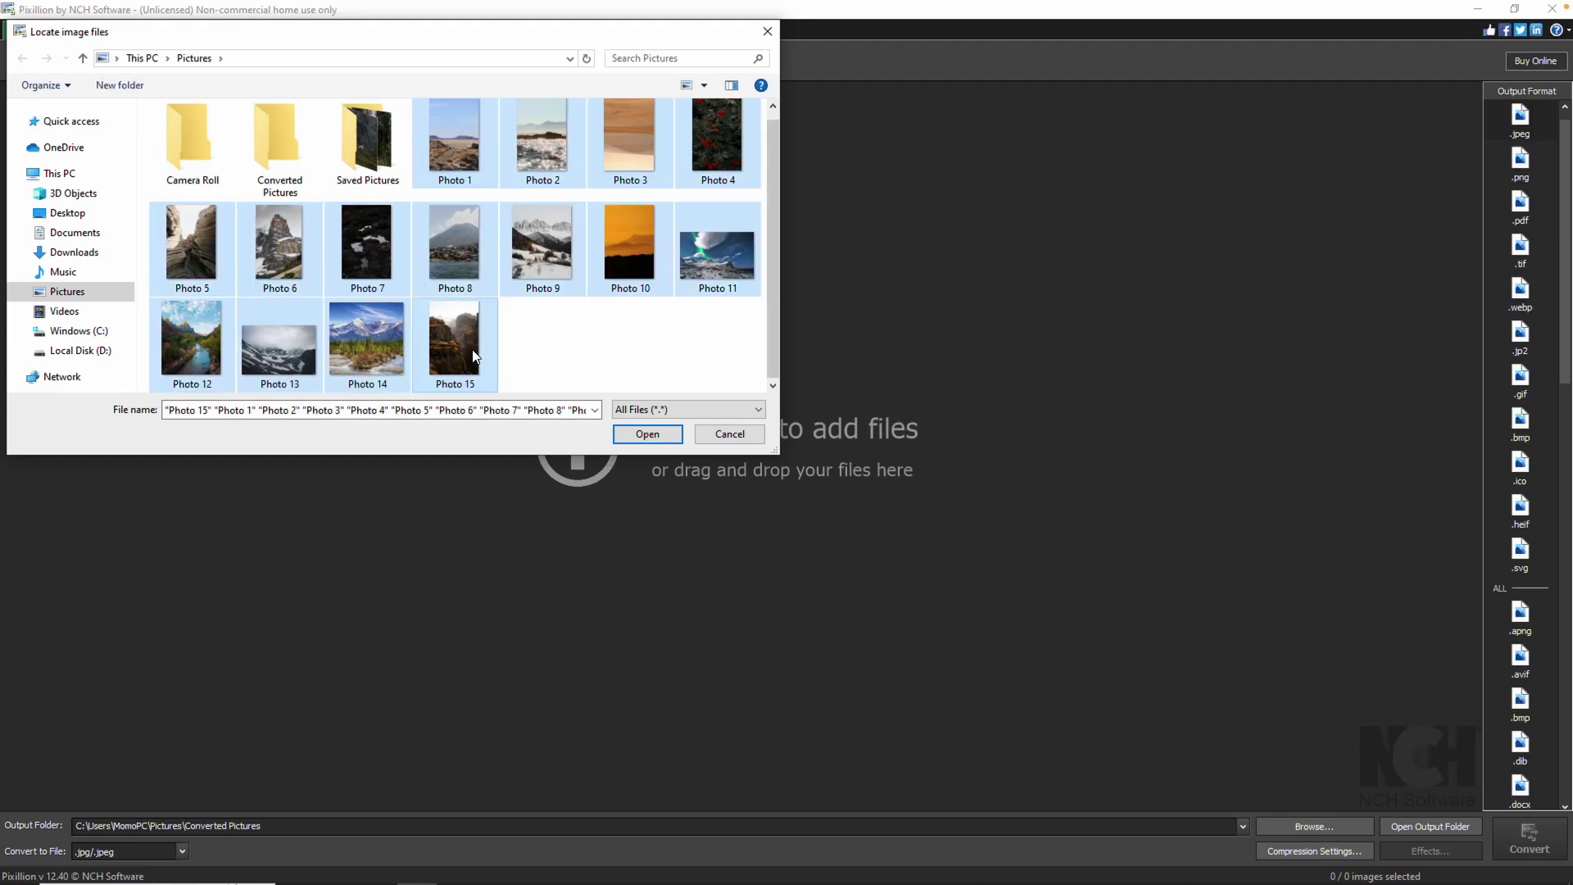
{"action": "left_click", "coordinate": [647, 435]}
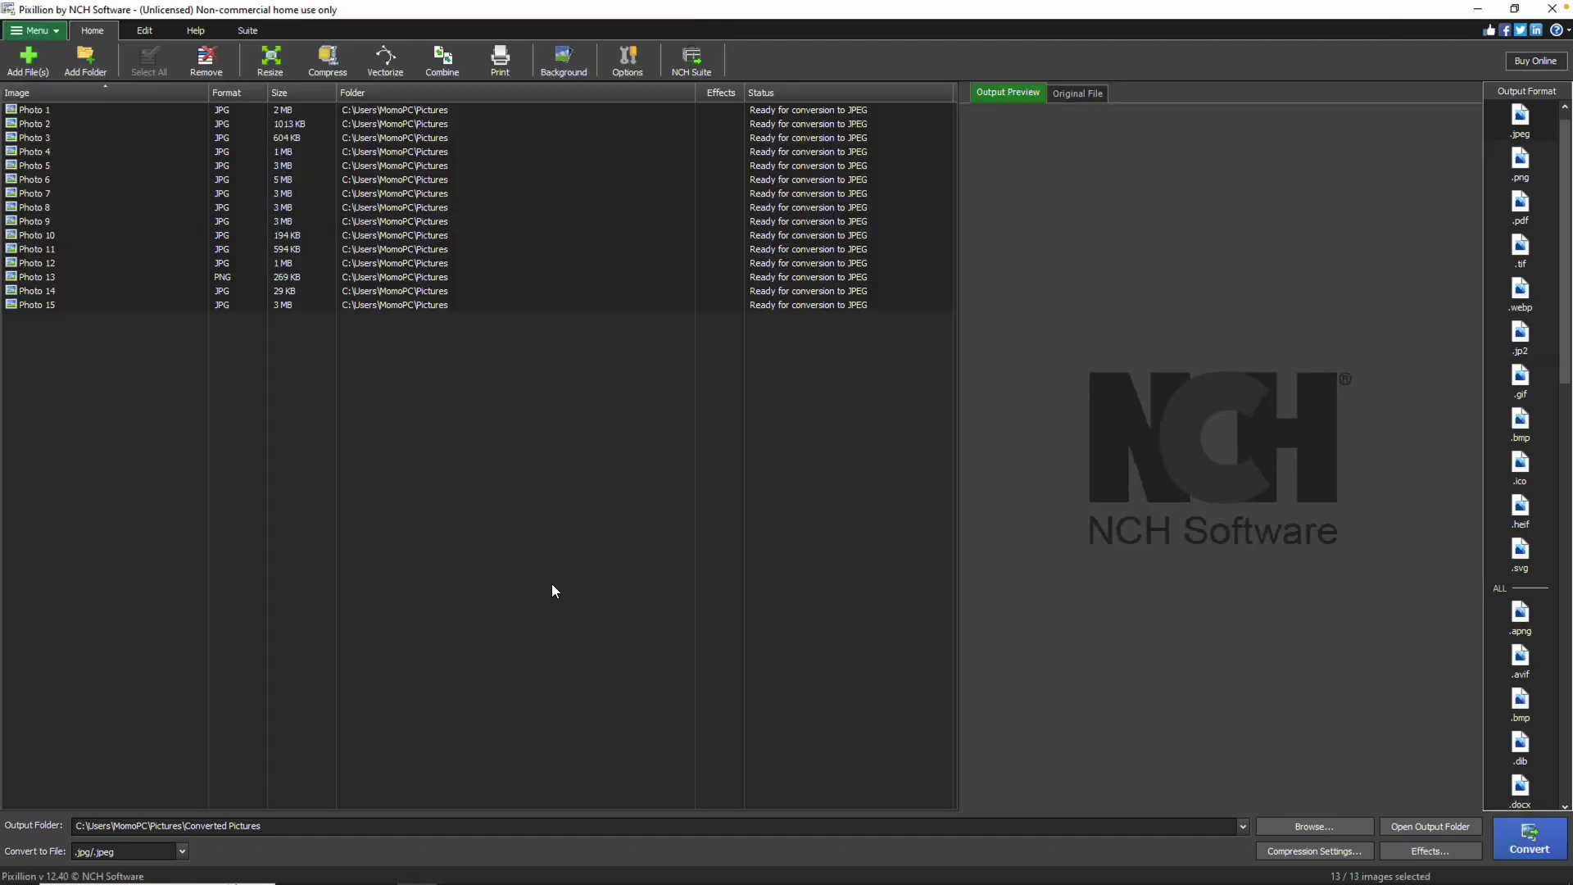
Set the output format to .gif and convert Photo 13
{"action": "left_click", "coordinate": [182, 852]}
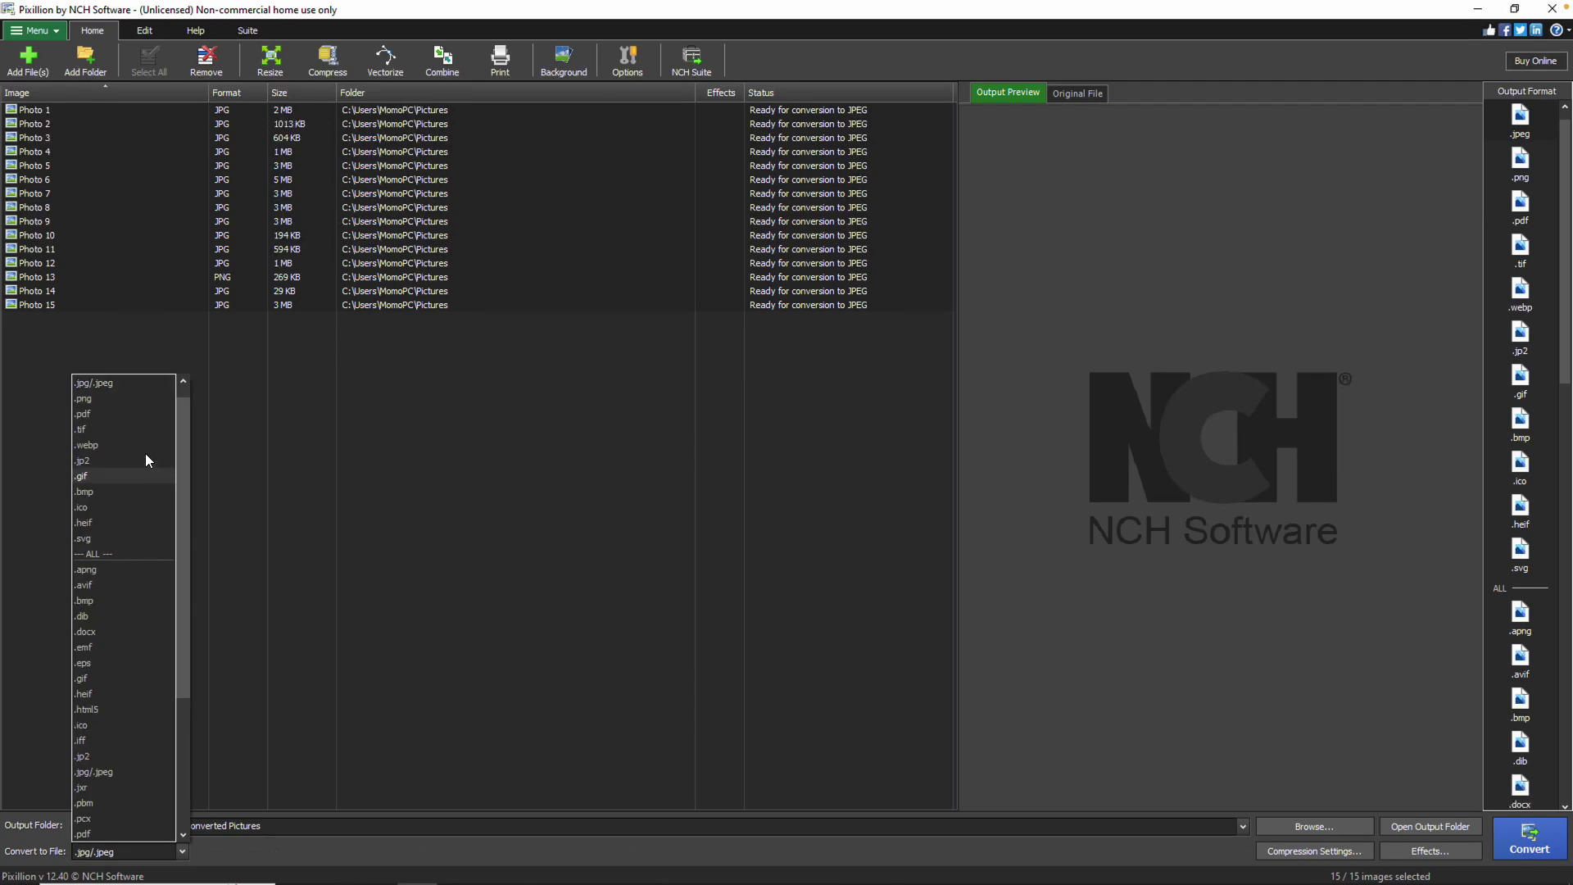
{"action": "left_click", "coordinate": [122, 474]}
{"action": "left_click", "coordinate": [155, 276]}
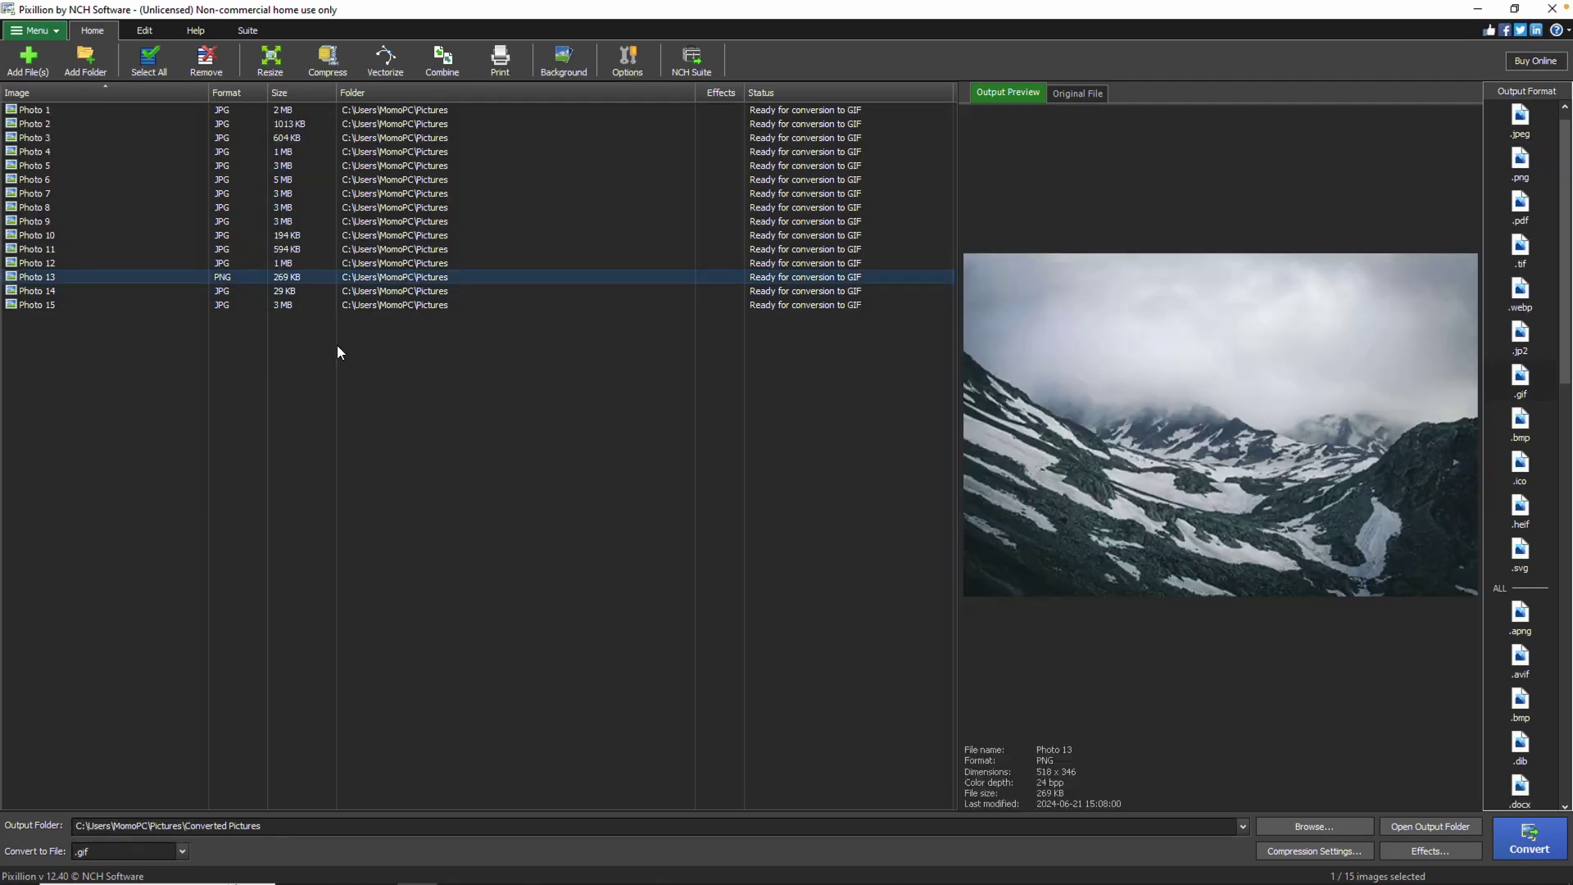
{"action": "left_click", "coordinate": [1516, 844]}
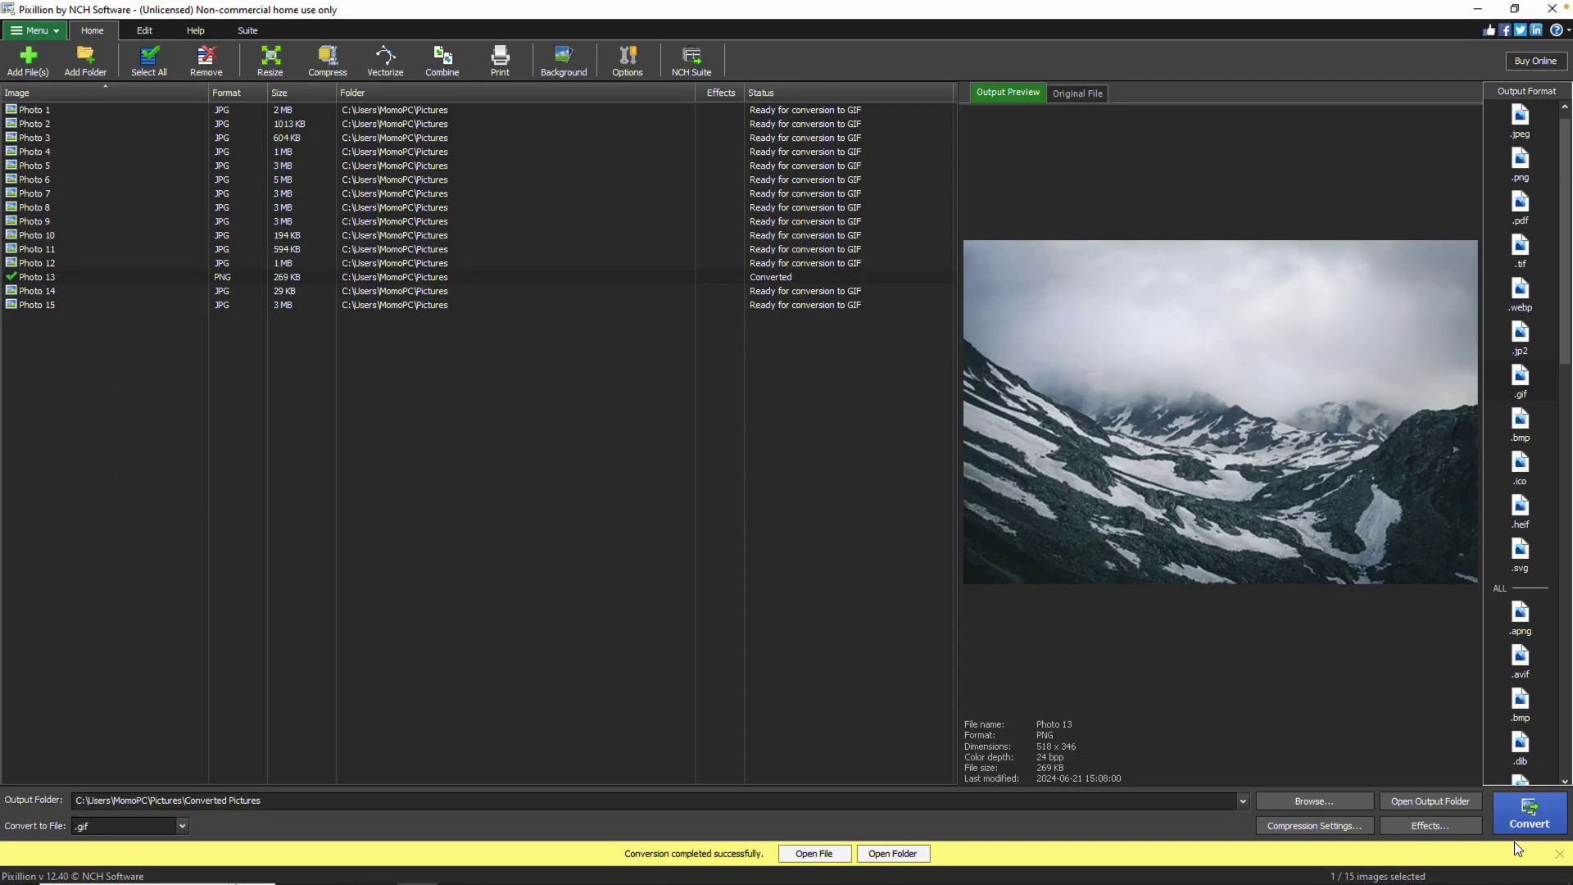
Open the Converted Pictures output folder in File Explorer
{"action": "left_click", "coordinate": [1466, 801]}
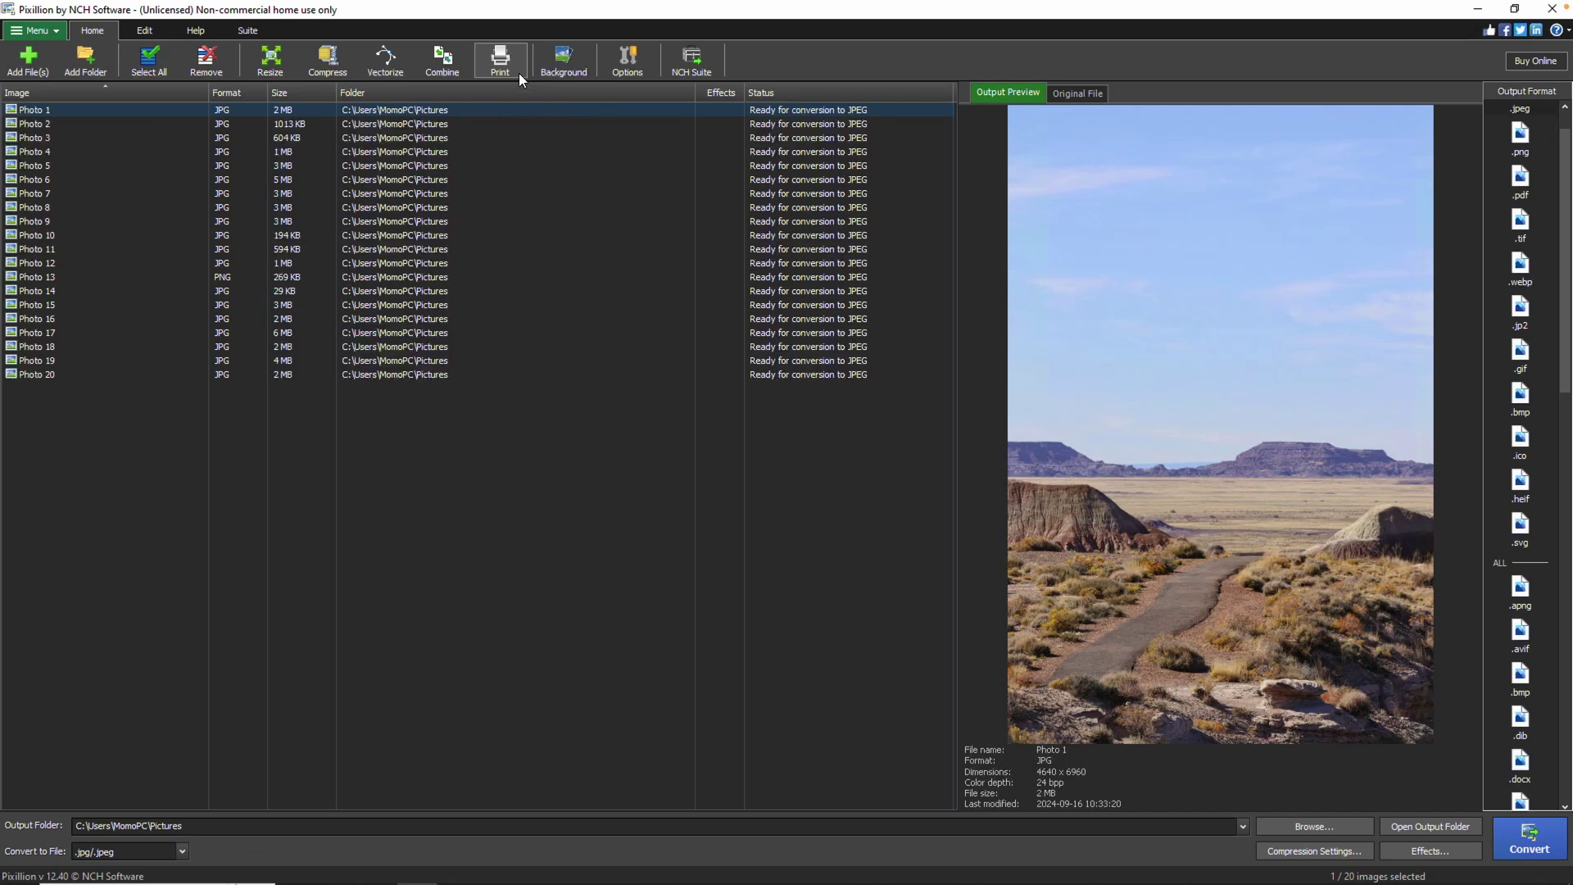
Add Photo 21 to the conversion list
{"action": "left_click", "coordinate": [42, 72]}
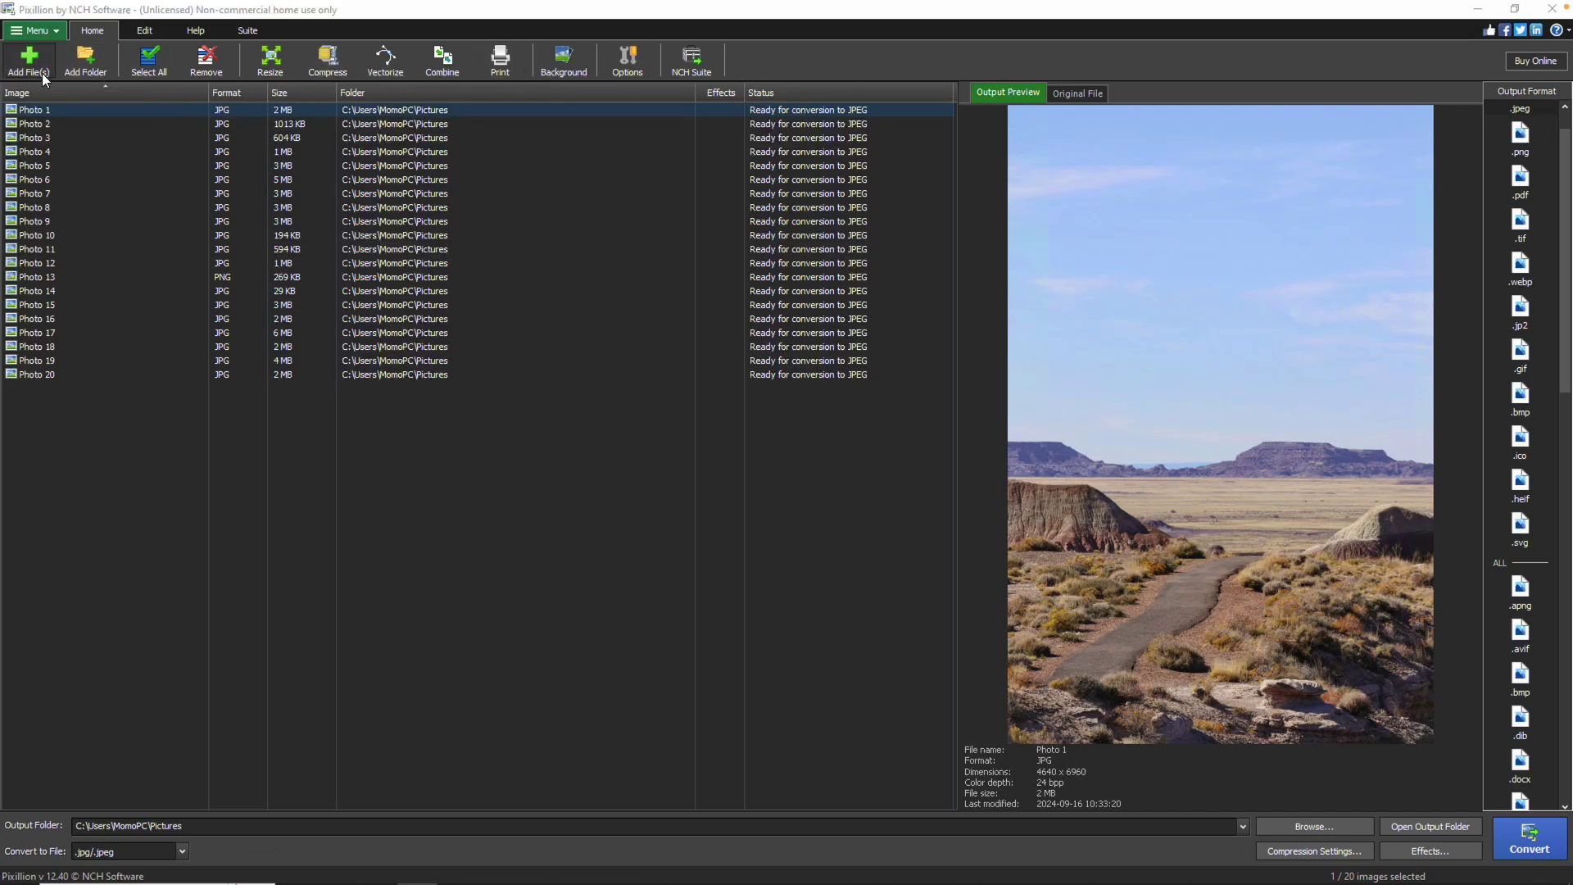
{"action": "scroll", "coordinate": [508, 272], "scroll_direction": "down", "scroll_amount": 1}
{"action": "left_click", "coordinate": [367, 338]}
{"action": "left_click", "coordinate": [648, 434]}
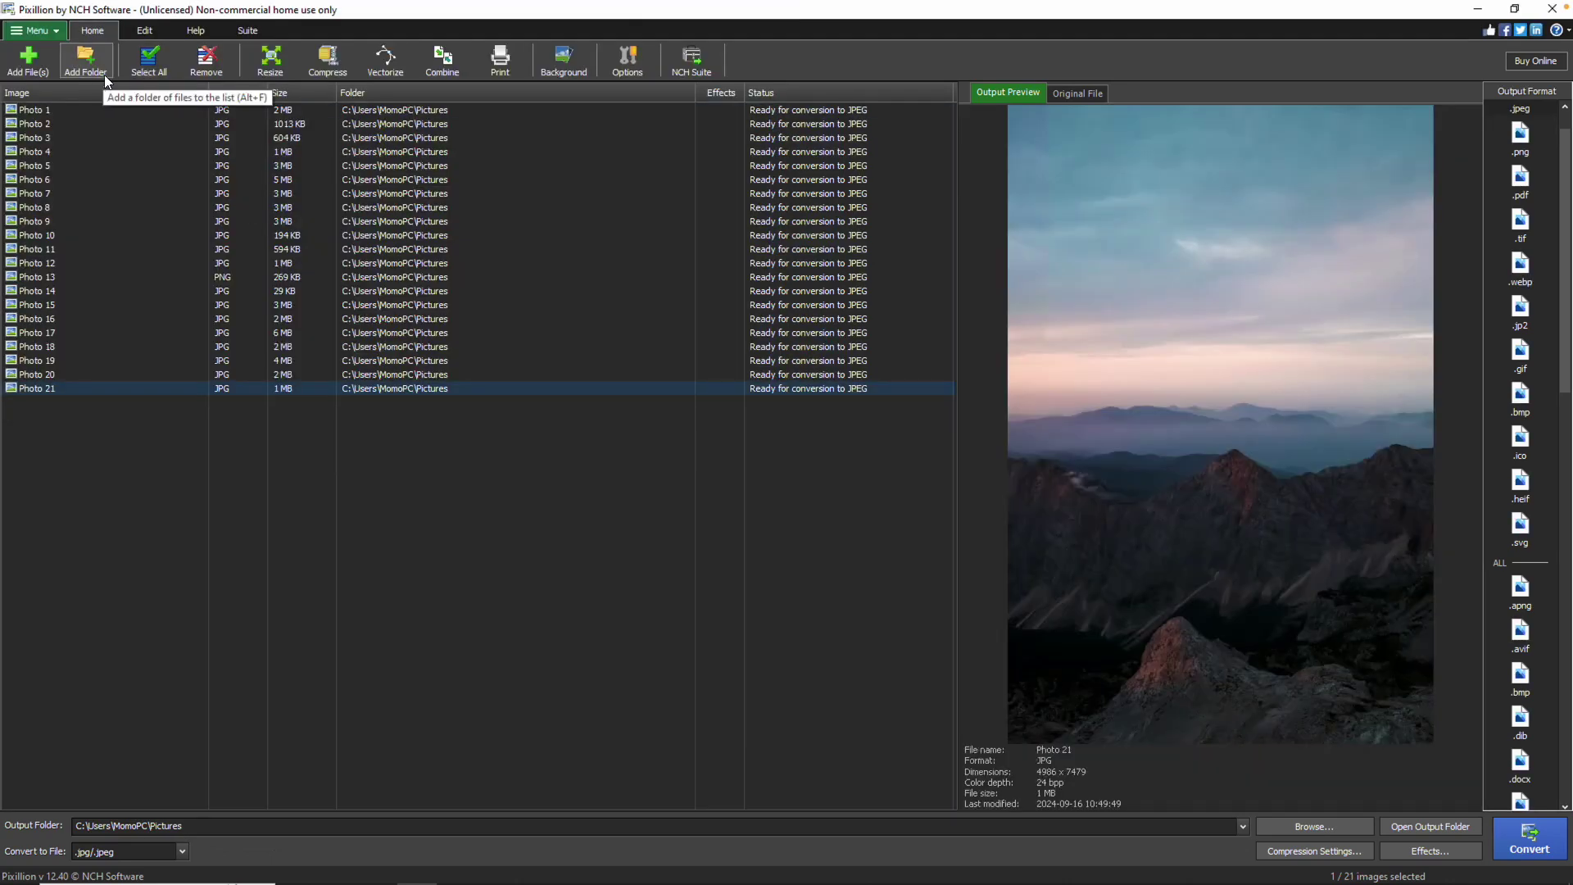
Add the whole Saved Pictures folder, bringing in Photo 22 and Photo 23
{"action": "left_click", "coordinate": [106, 75]}
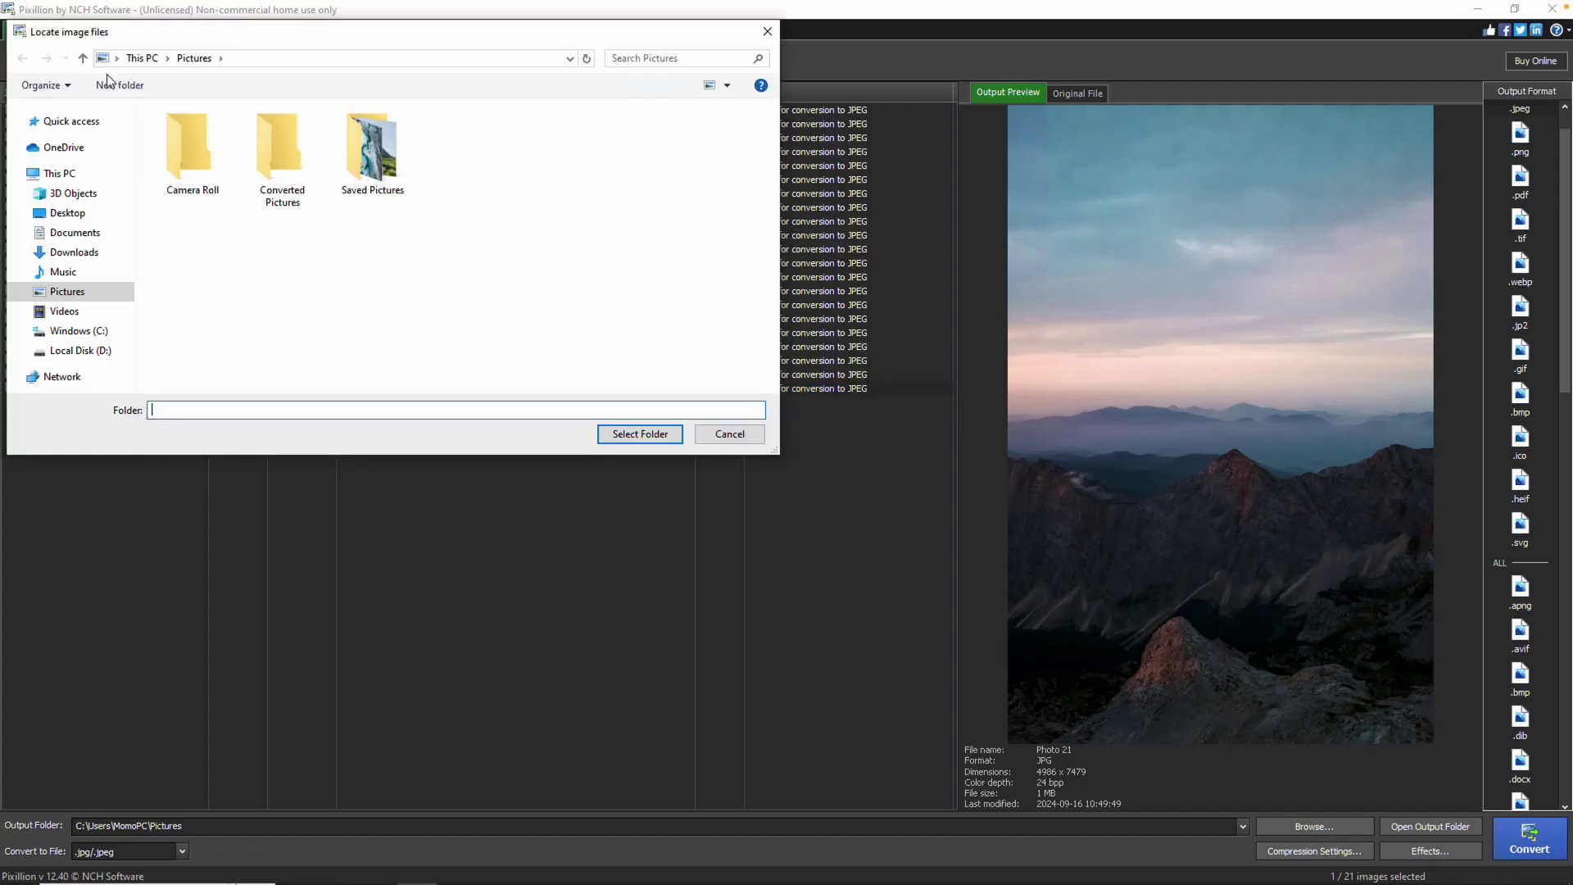
{"action": "left_click", "coordinate": [371, 155]}
{"action": "left_click", "coordinate": [643, 436]}
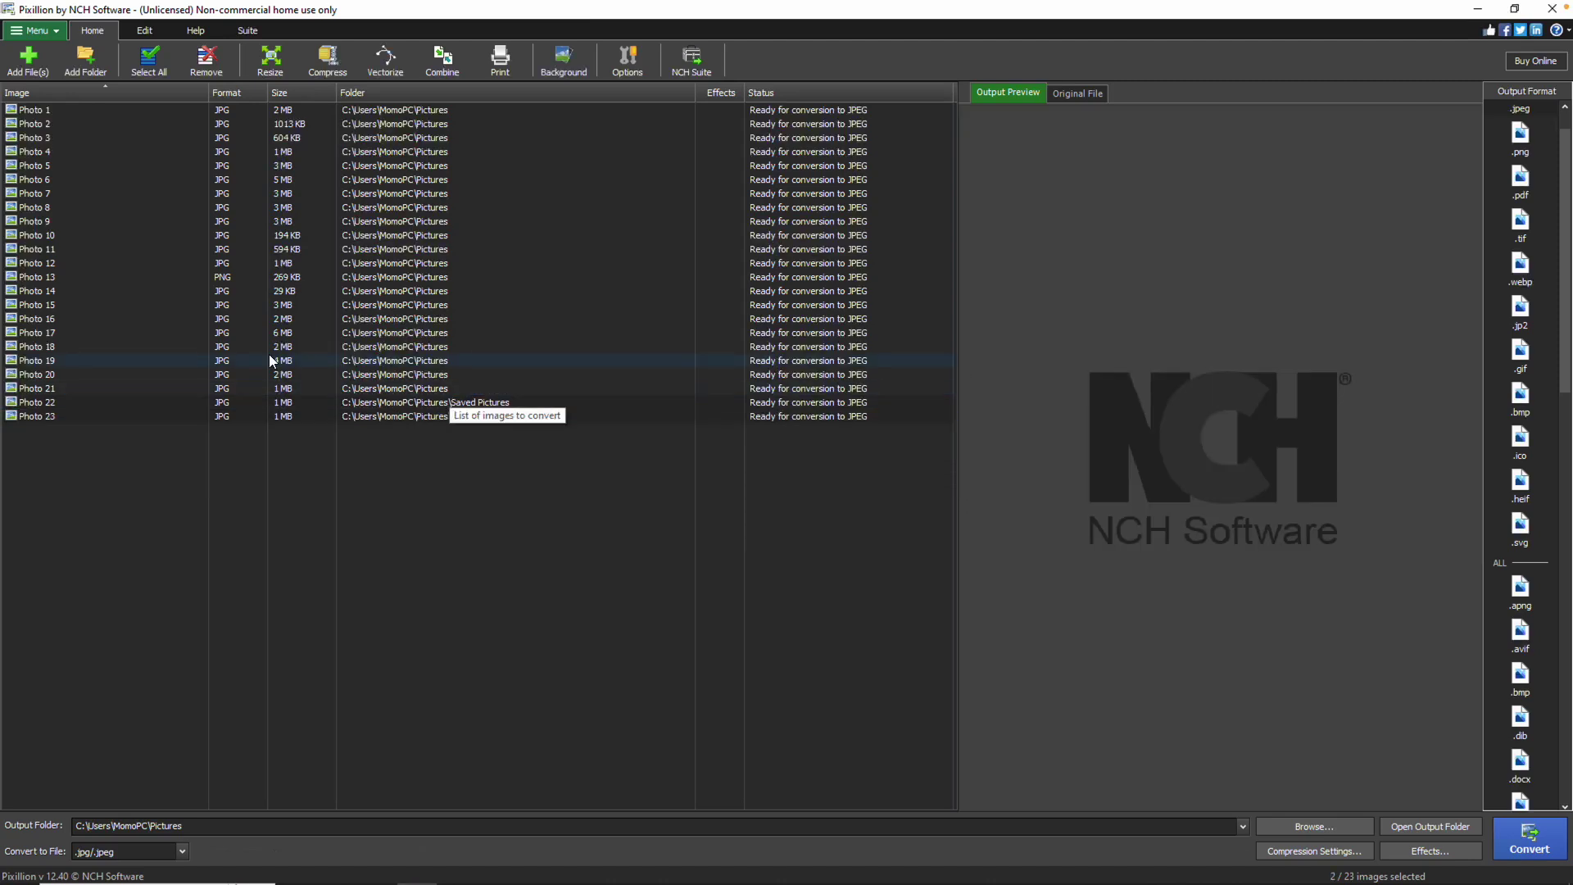
Remove Photo 22 from the list, then select Photos 12–17 and finally all photos
{"action": "left_click", "coordinate": [222, 401]}
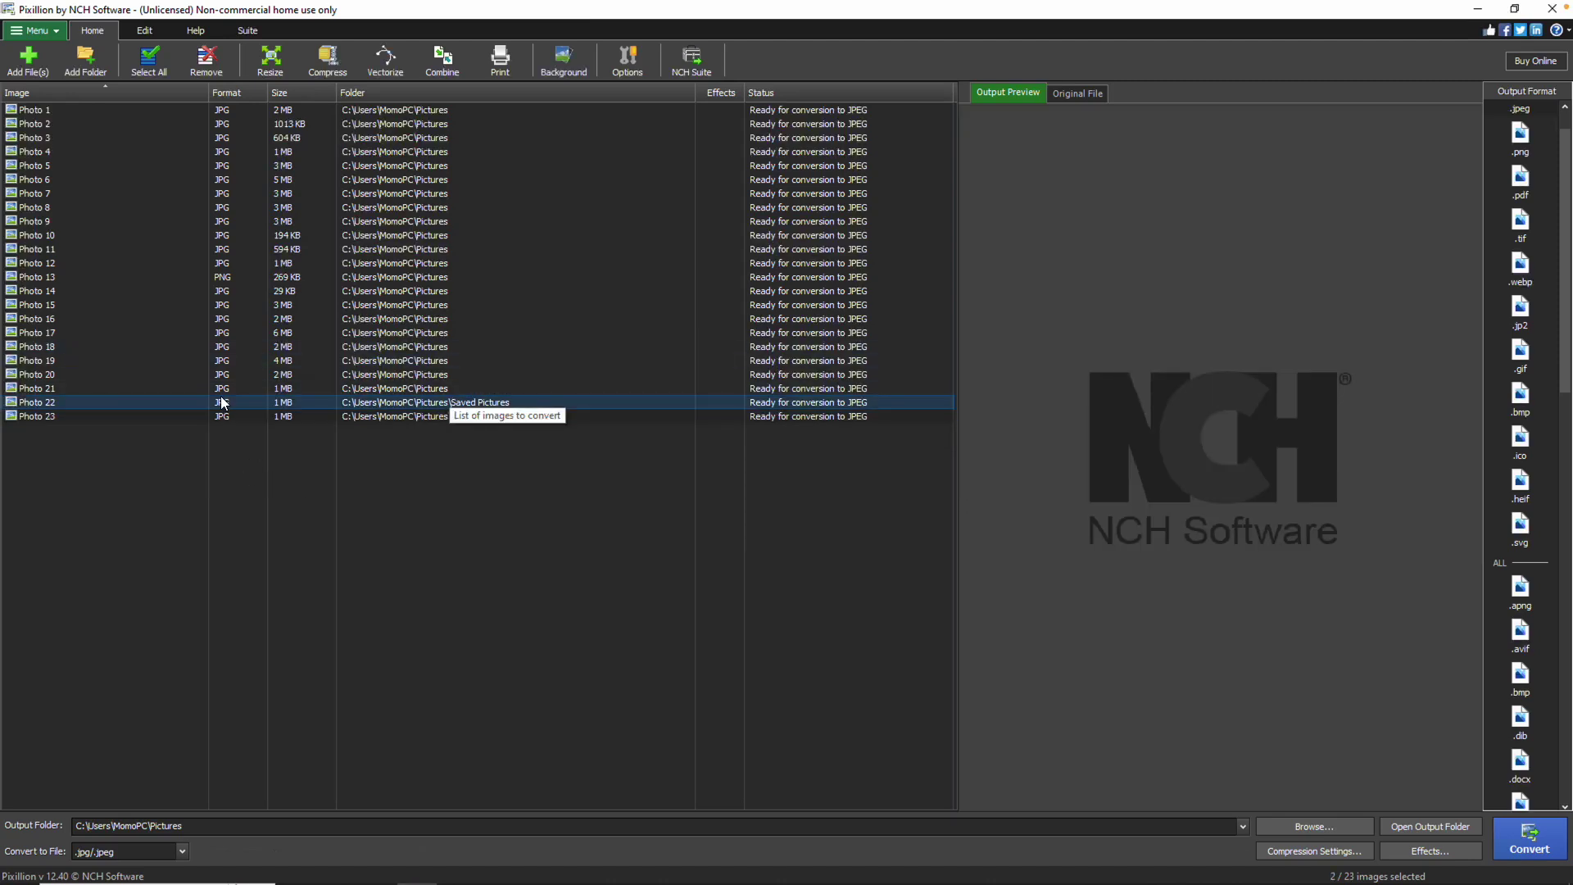
{"action": "left_click", "coordinate": [179, 401]}
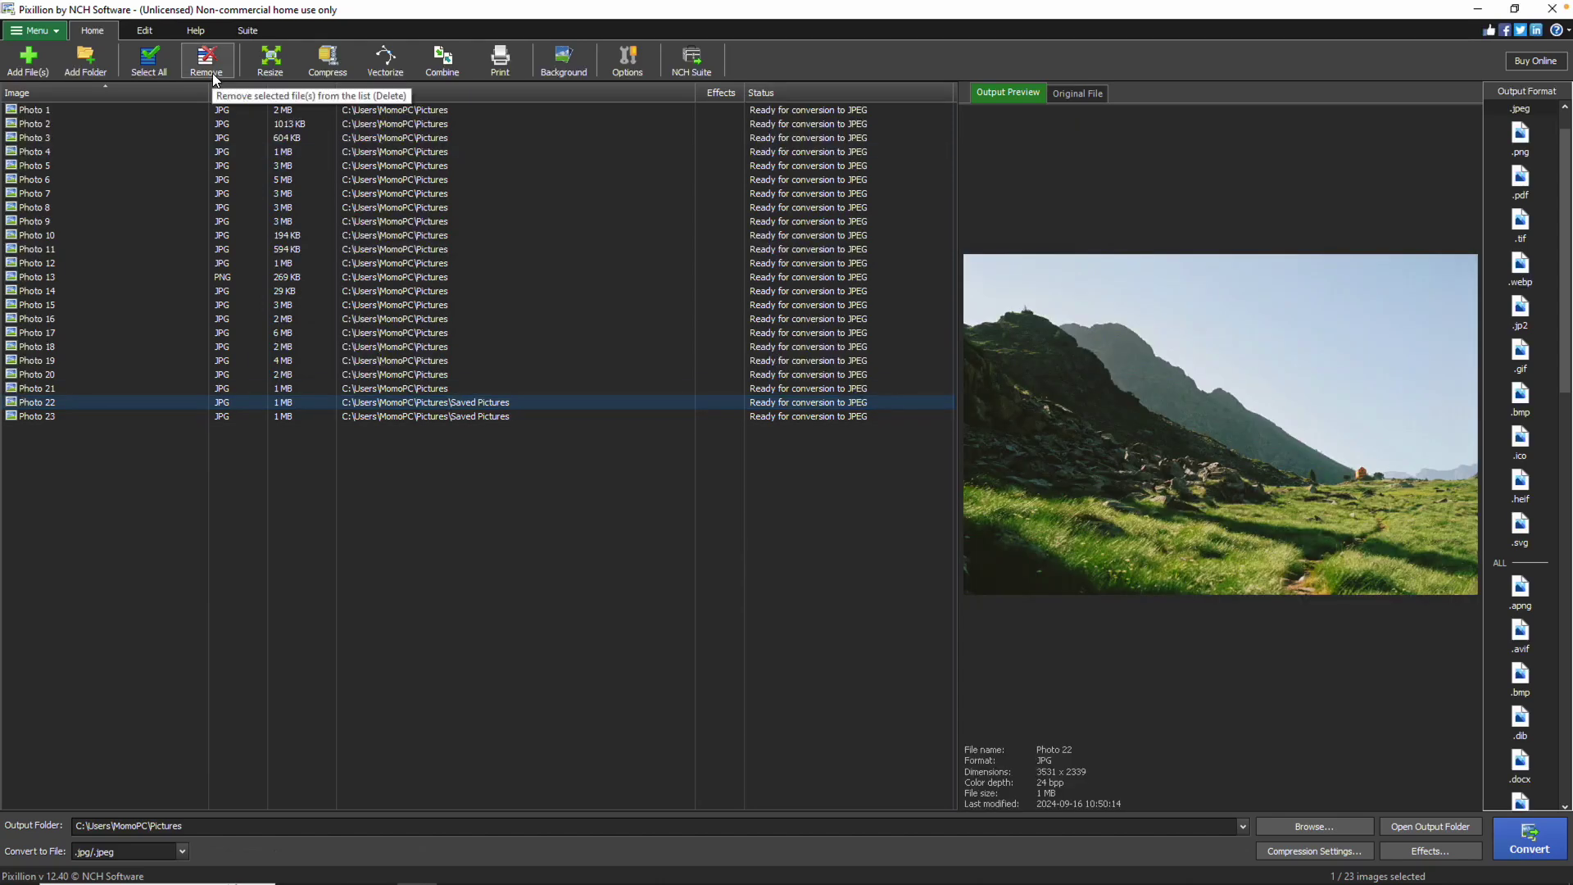
{"action": "left_click", "coordinate": [211, 72]}
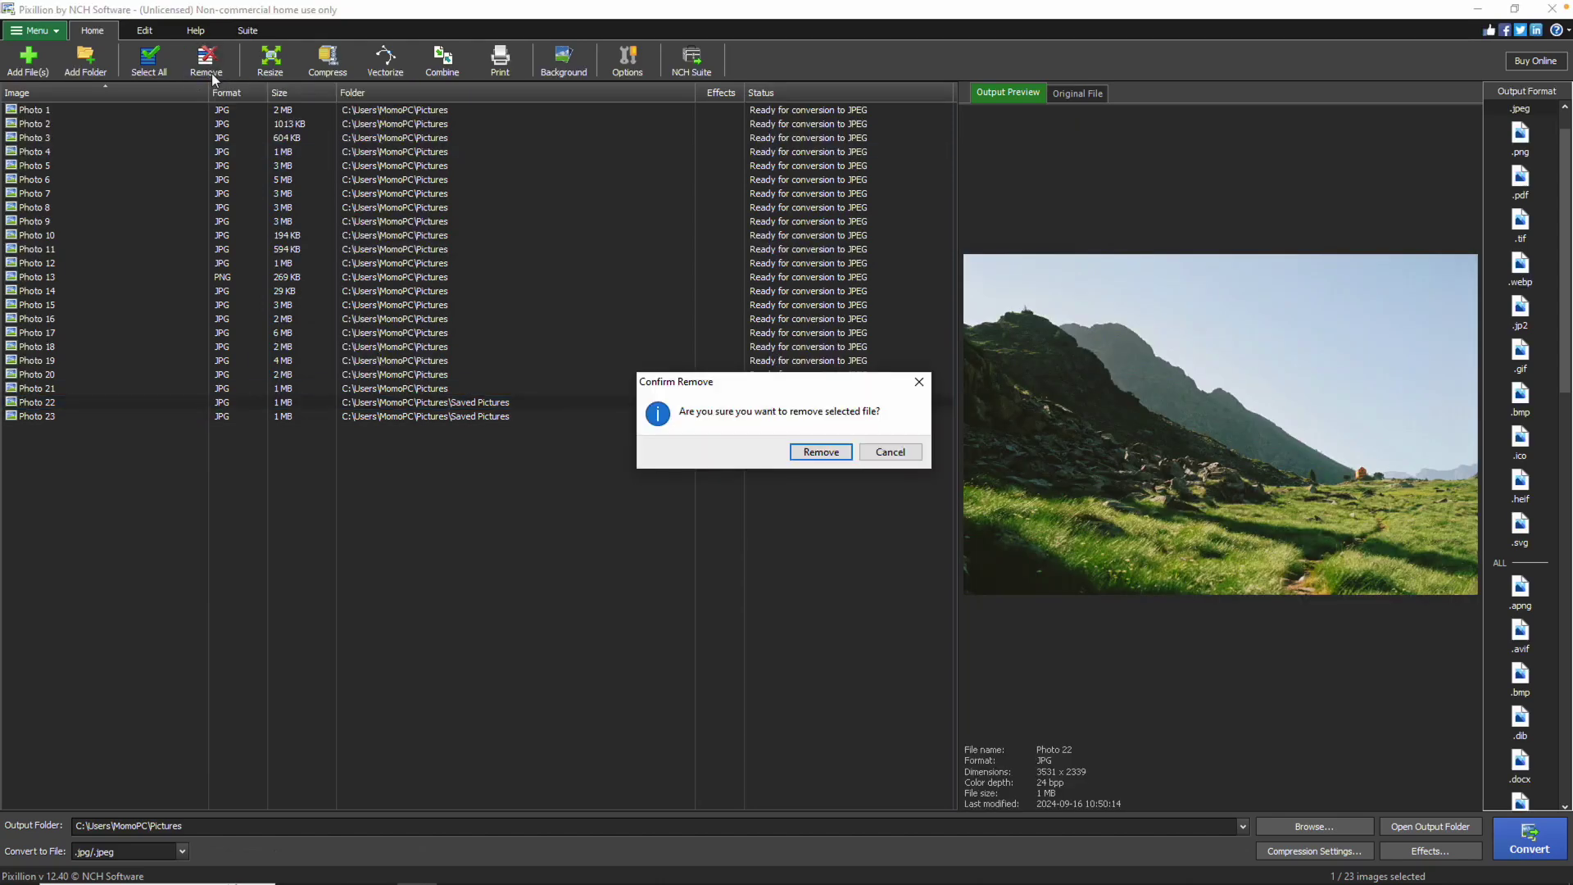
{"action": "left_click", "coordinate": [821, 452]}
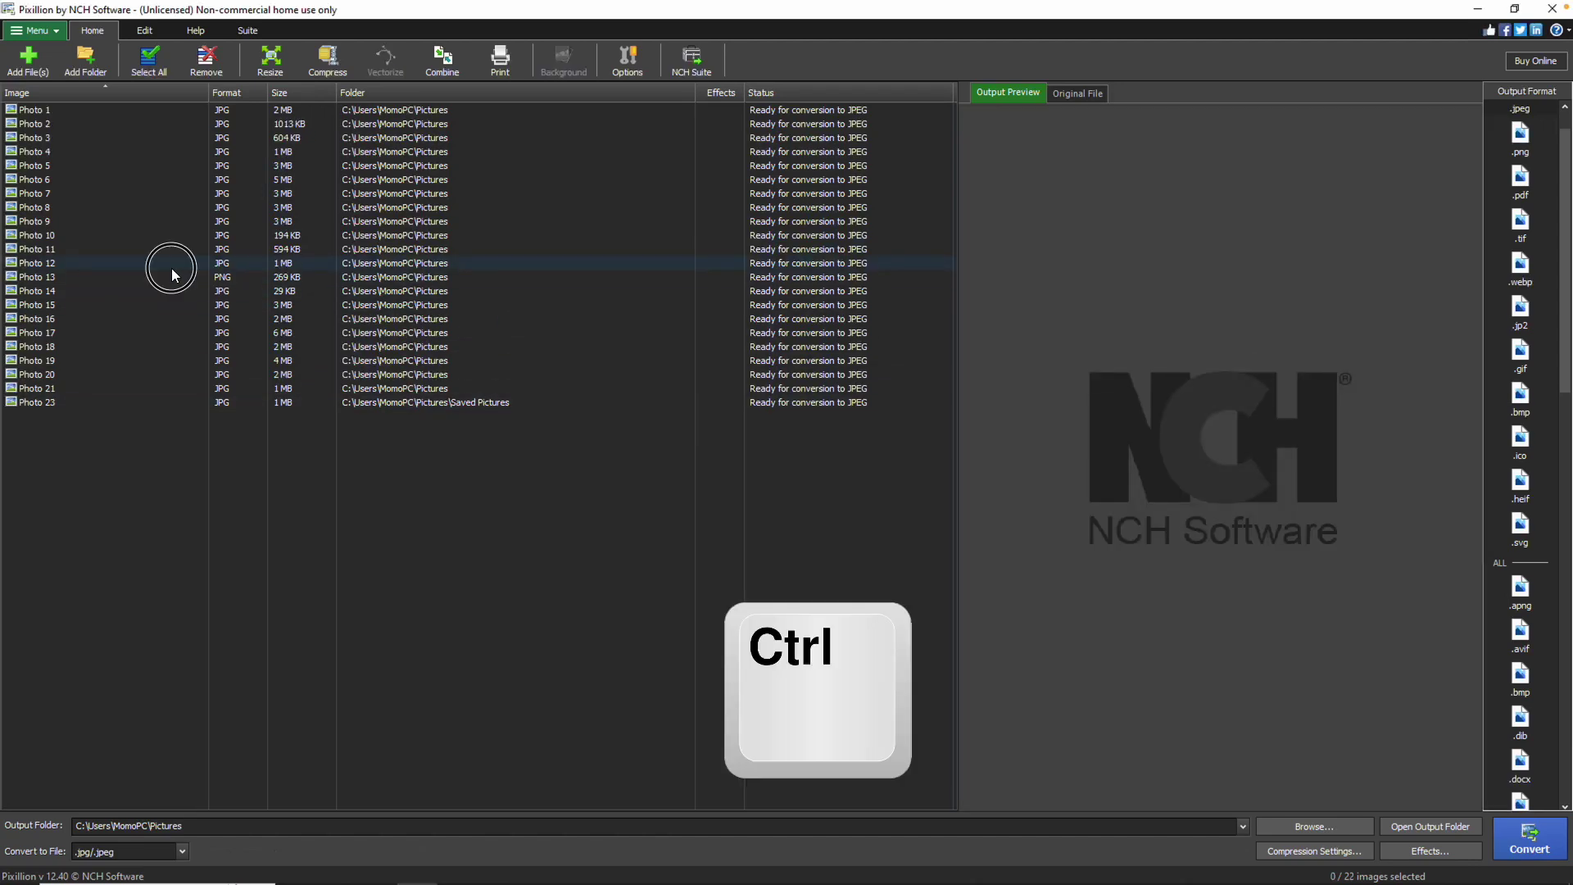
{"action": "left_click_drag", "start_coordinate": [170, 267], "coordinate": [159, 330]}
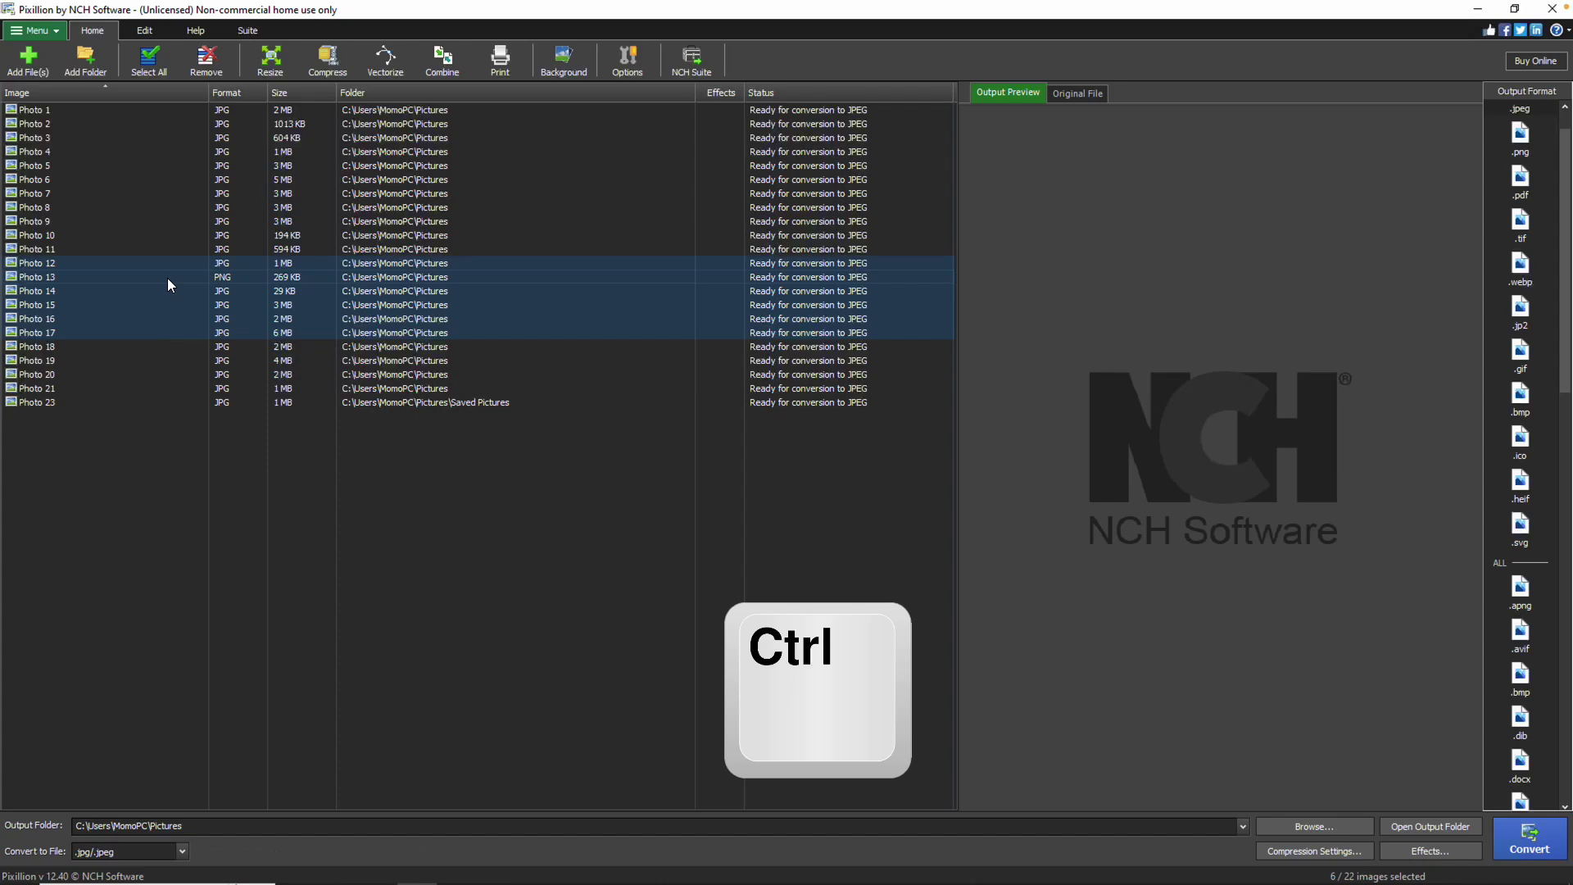
{"action": "left_click", "coordinate": [173, 71]}
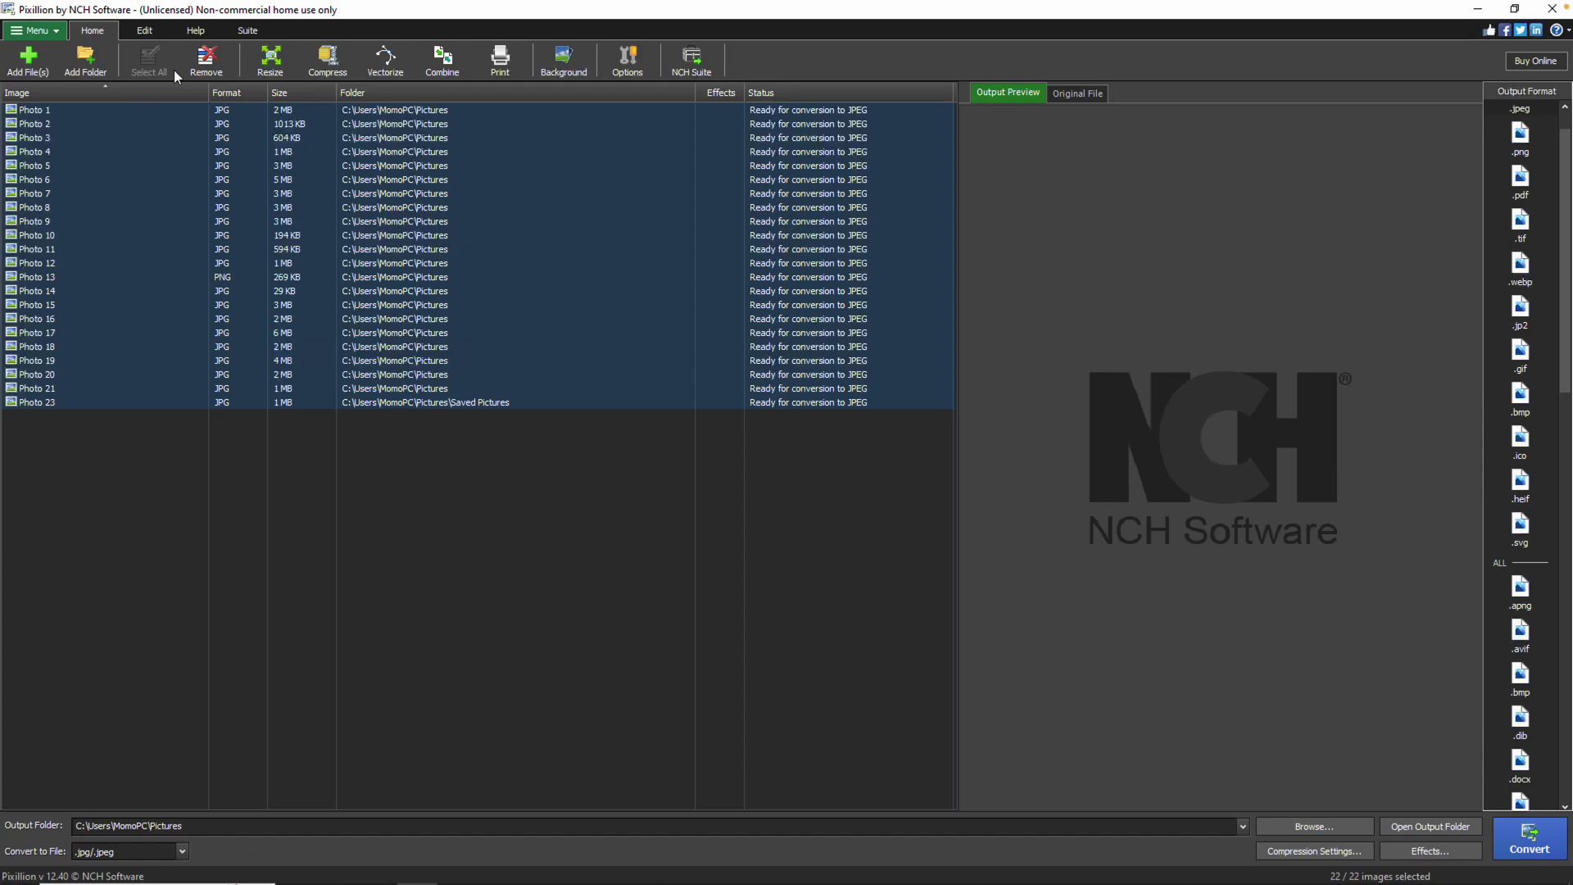
Open Photo 23 in the full-size viewer, then close the viewer
{"action": "left_click", "coordinate": [170, 402]}
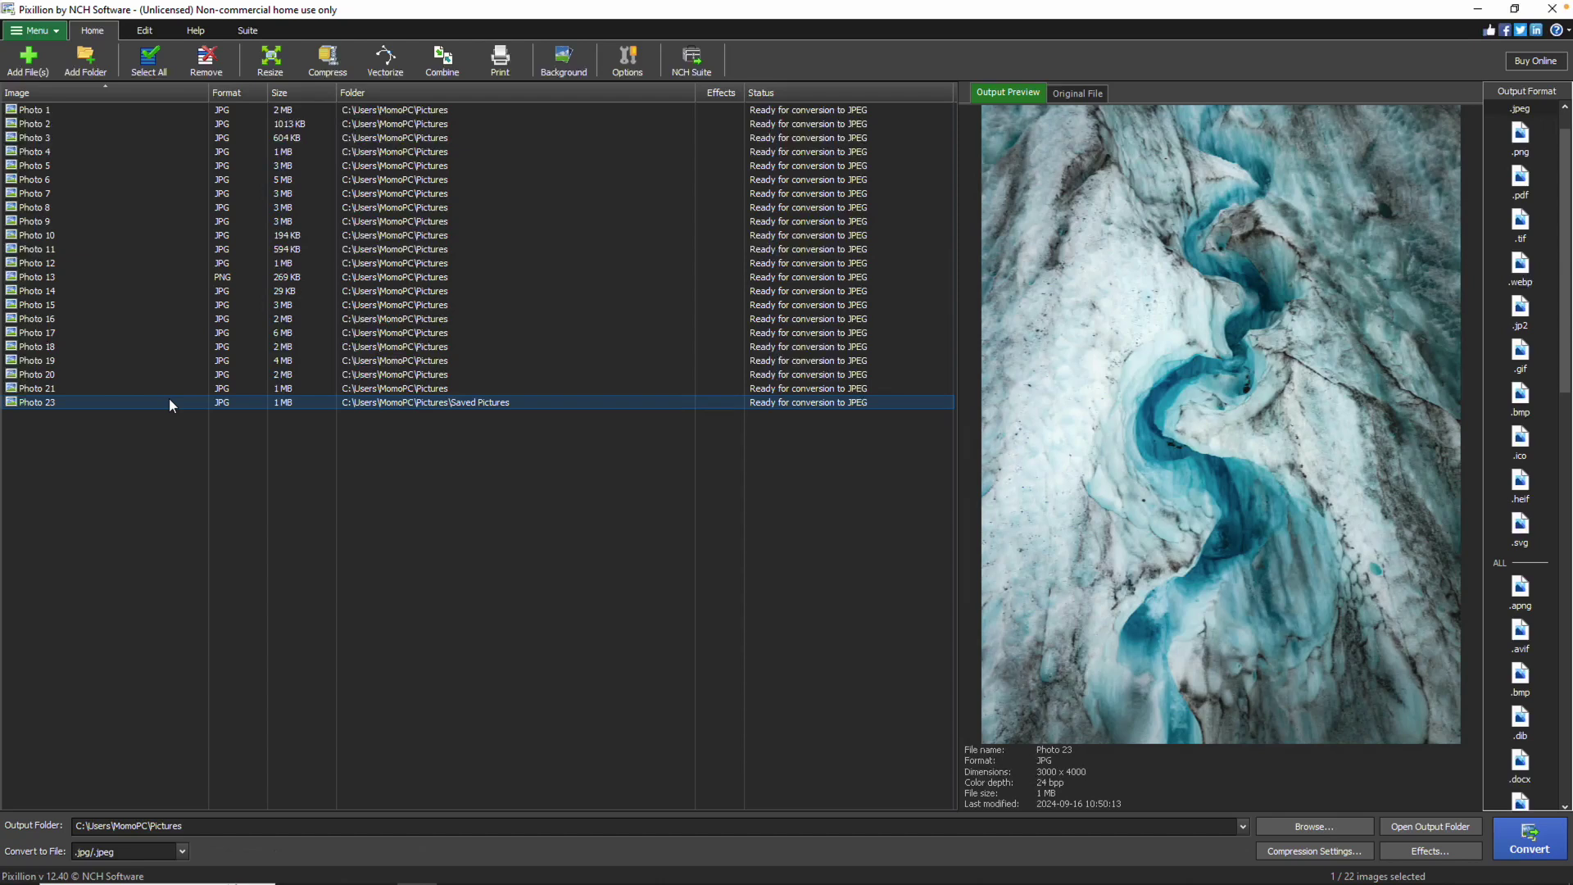
{"action": "double_click", "coordinate": [170, 402]}
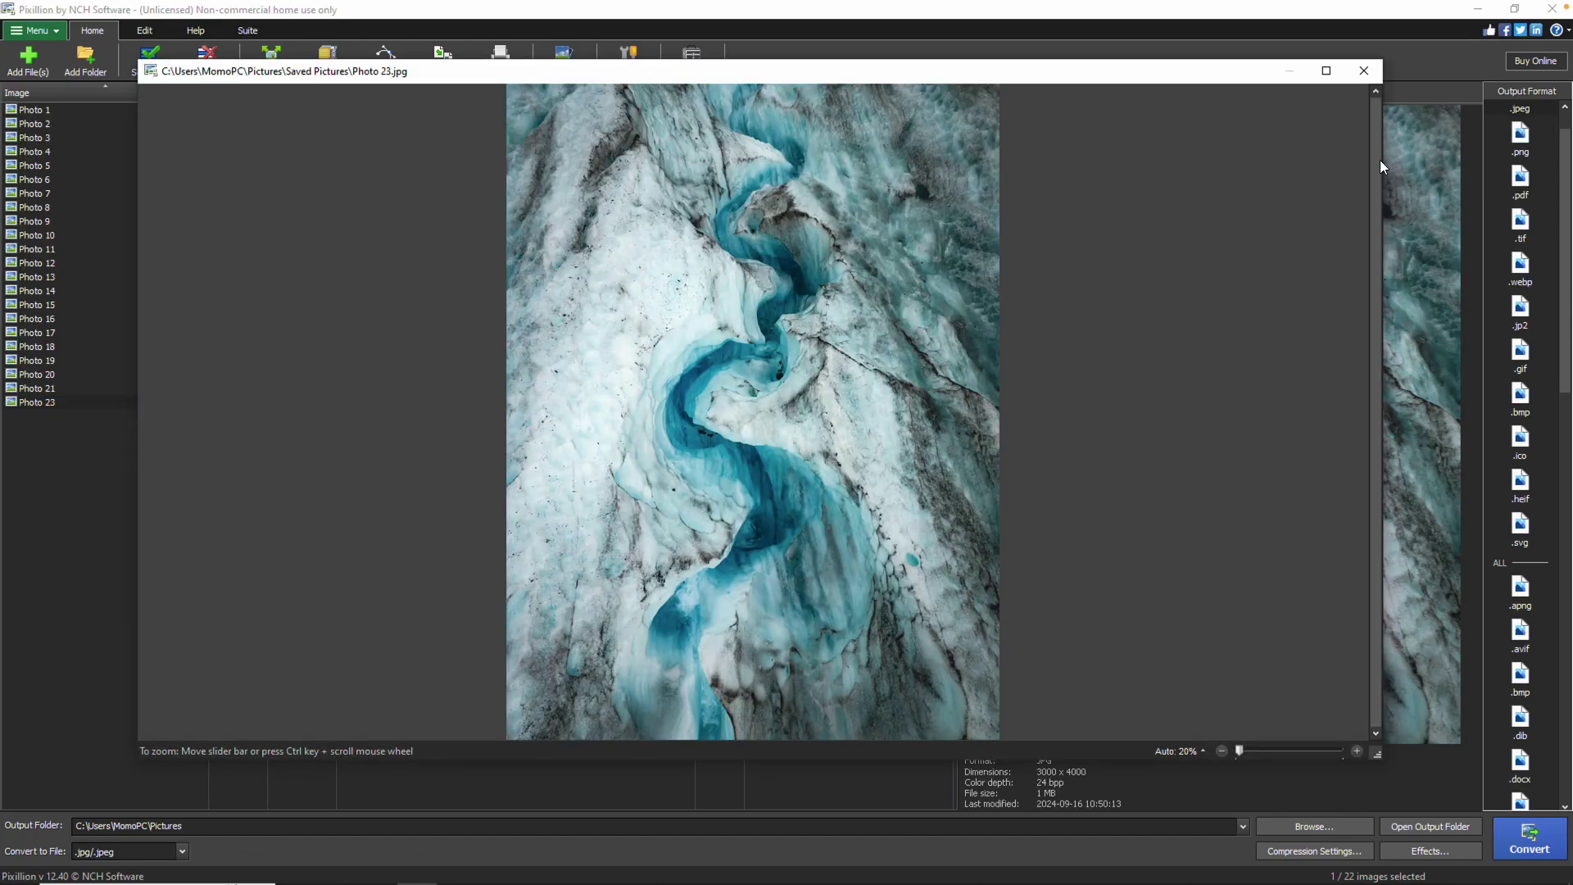
{"action": "left_click", "coordinate": [1373, 78]}
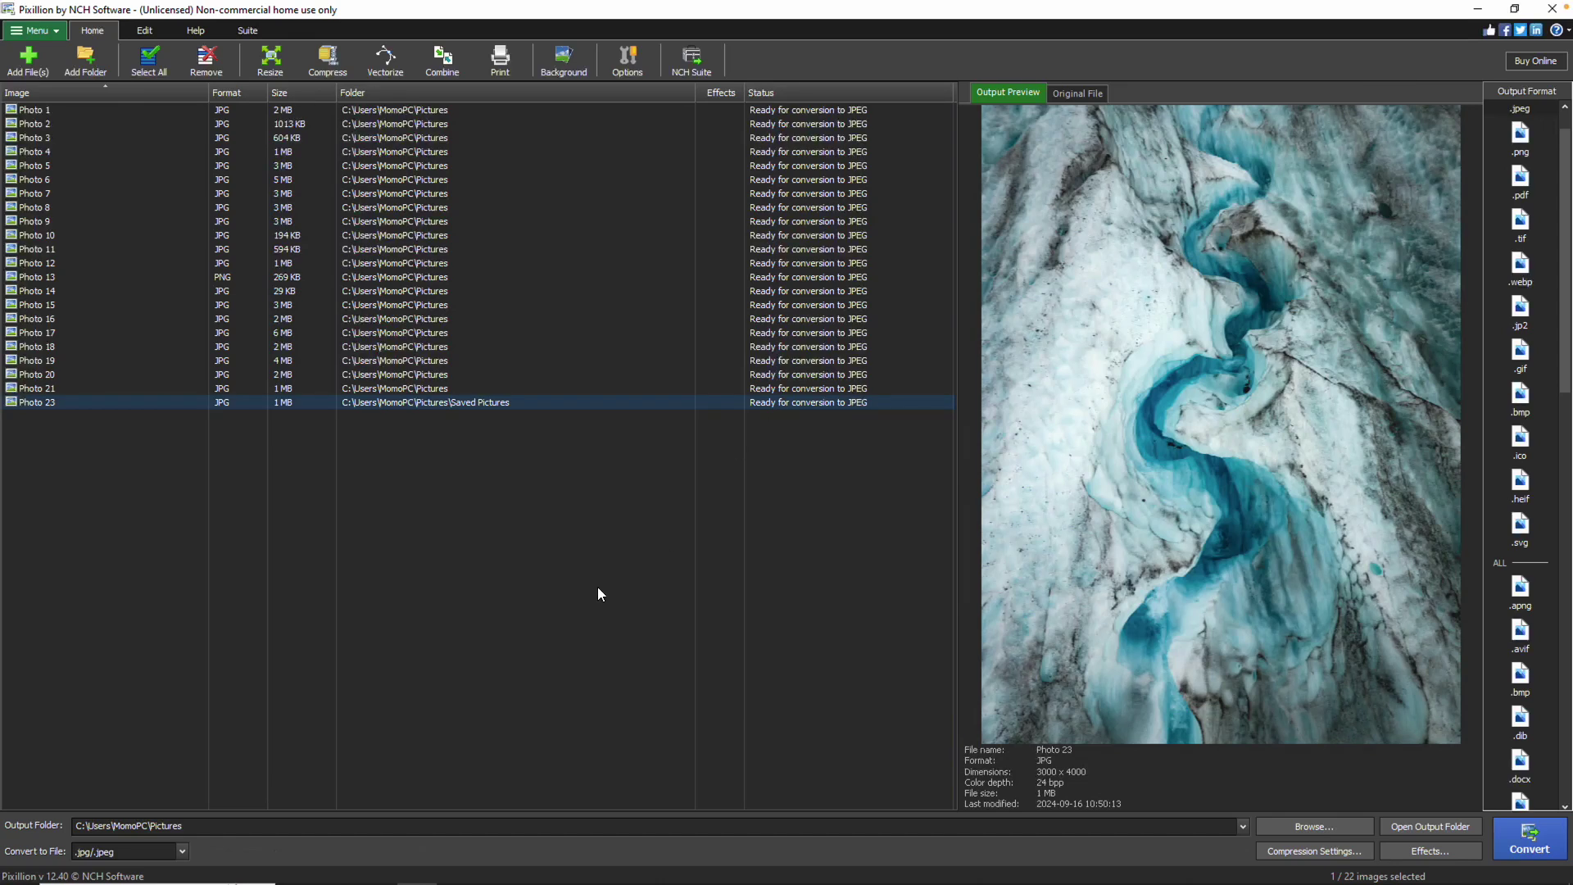
Change the output folder to Converted Pictures
{"action": "left_click", "coordinate": [131, 826]}
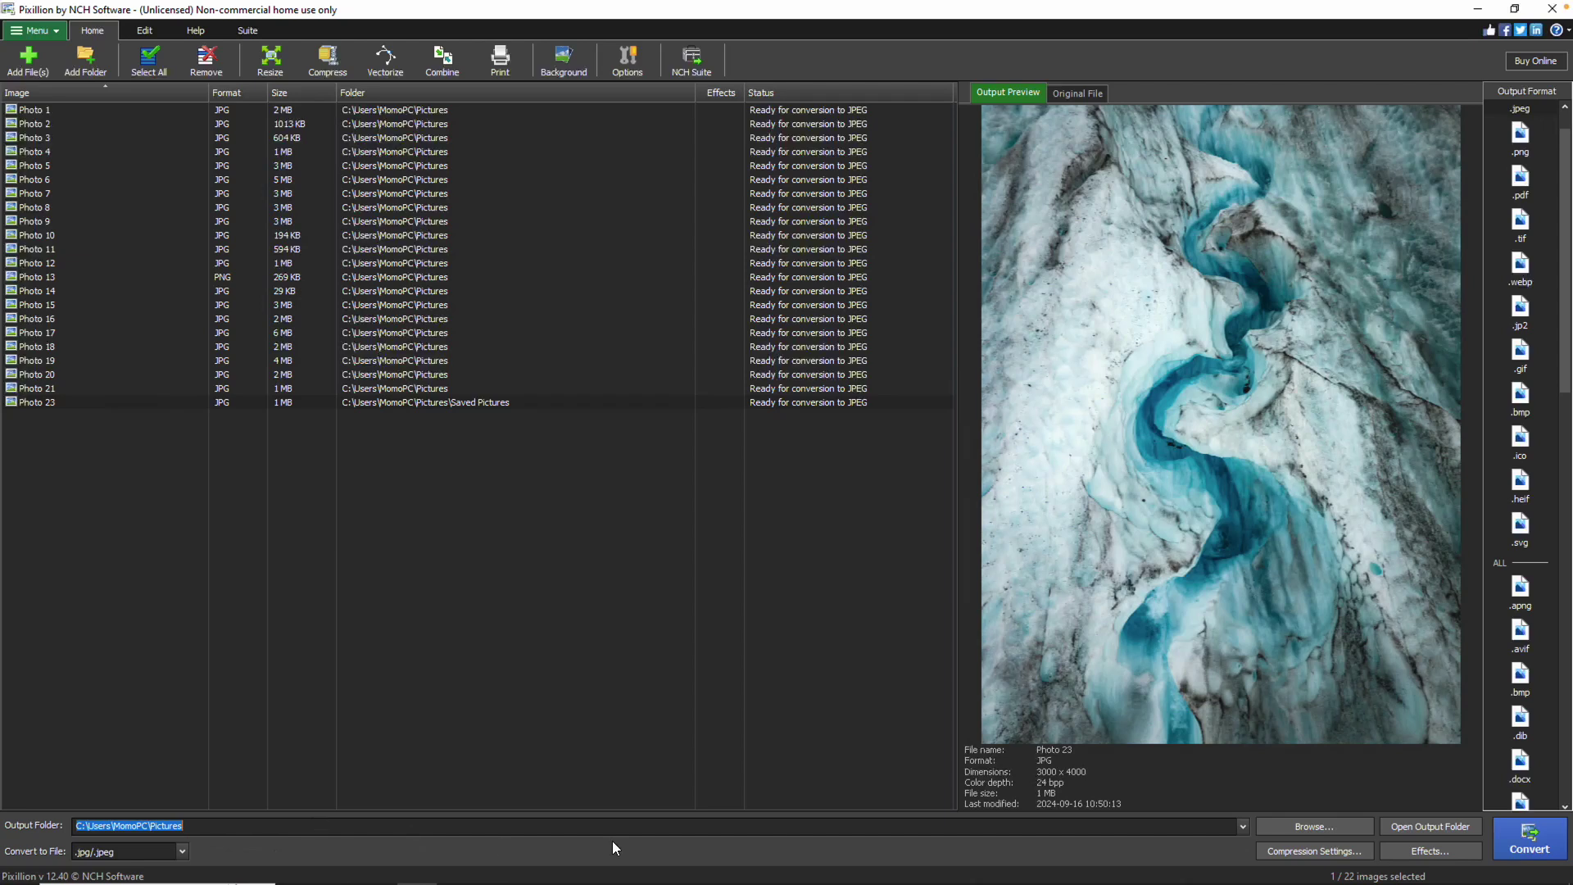
{"action": "left_click", "coordinate": [1331, 825]}
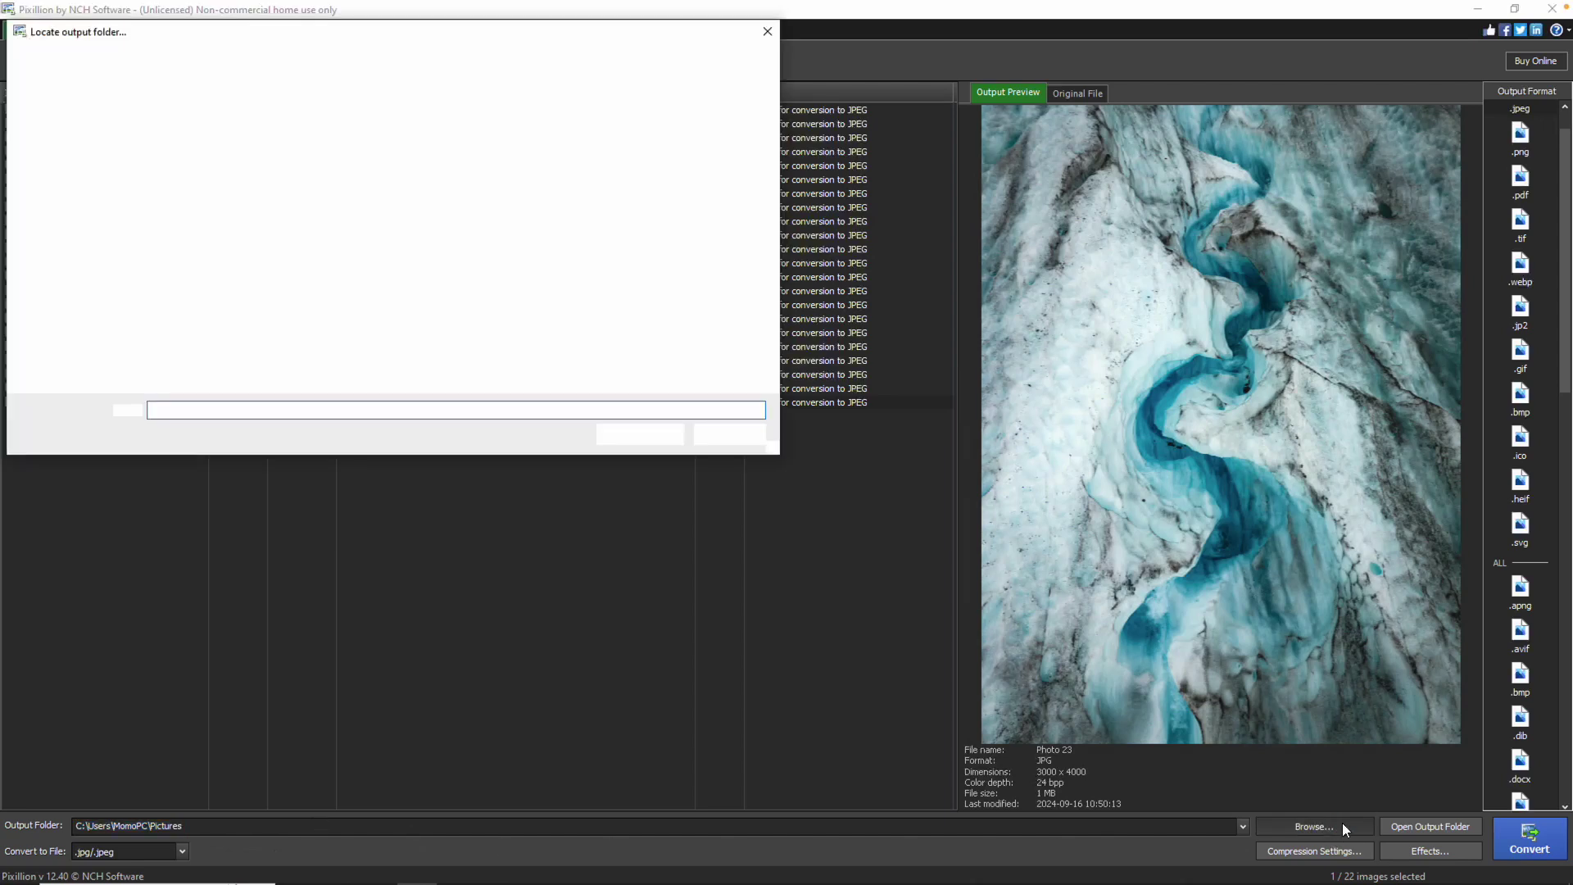
{"action": "left_click", "coordinate": [279, 151]}
{"action": "left_click", "coordinate": [662, 434]}
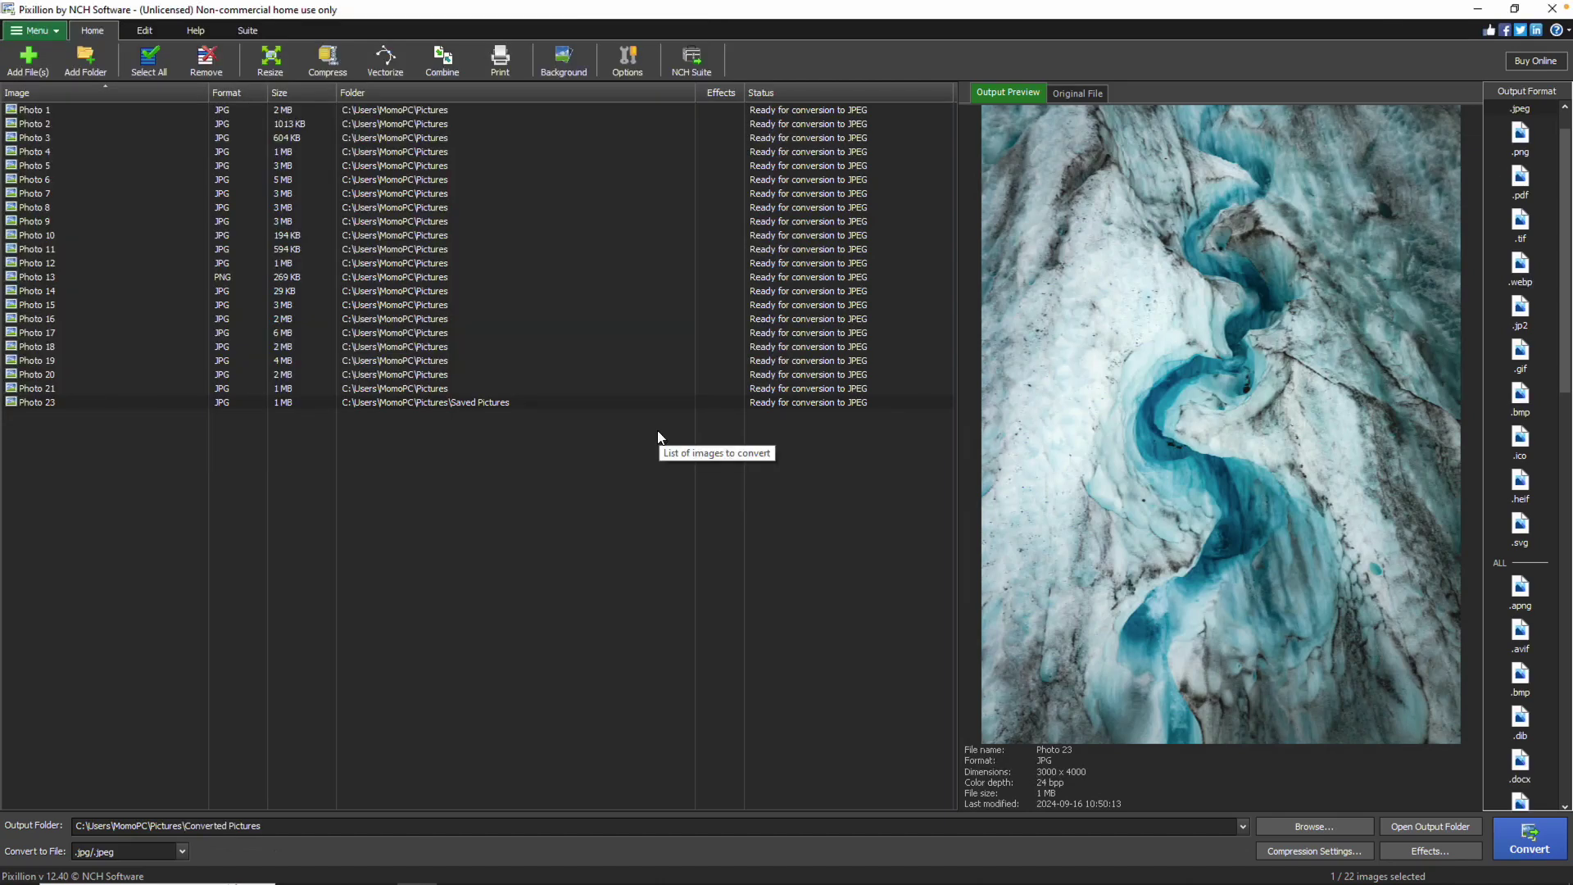
Set the output format to .png for all 22 images
{"action": "left_click", "coordinate": [185, 852]}
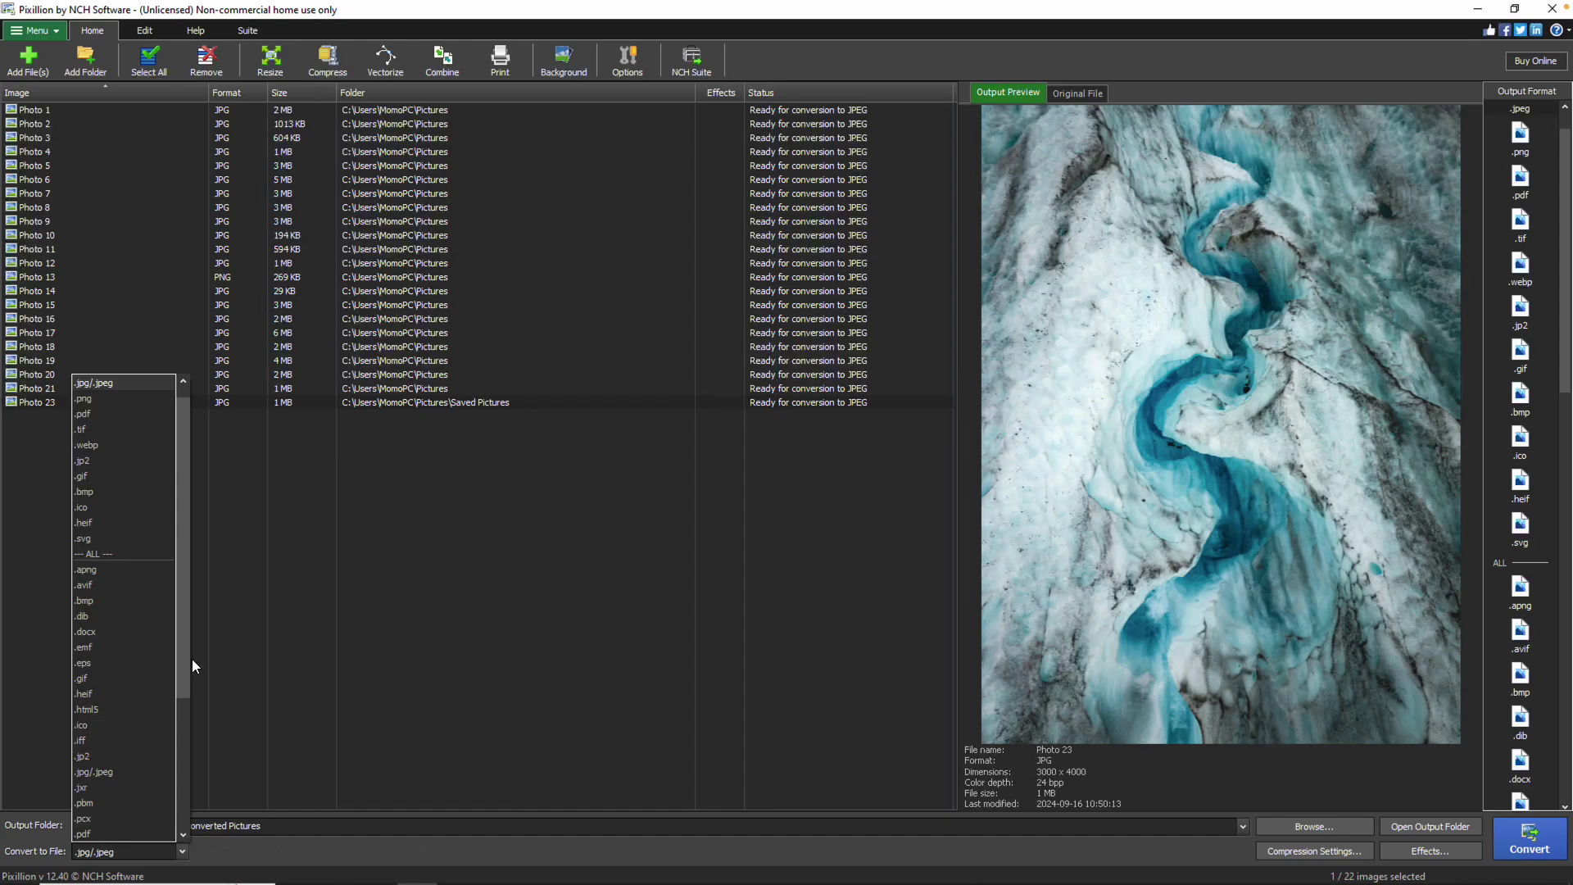
{"action": "left_click", "coordinate": [123, 400]}
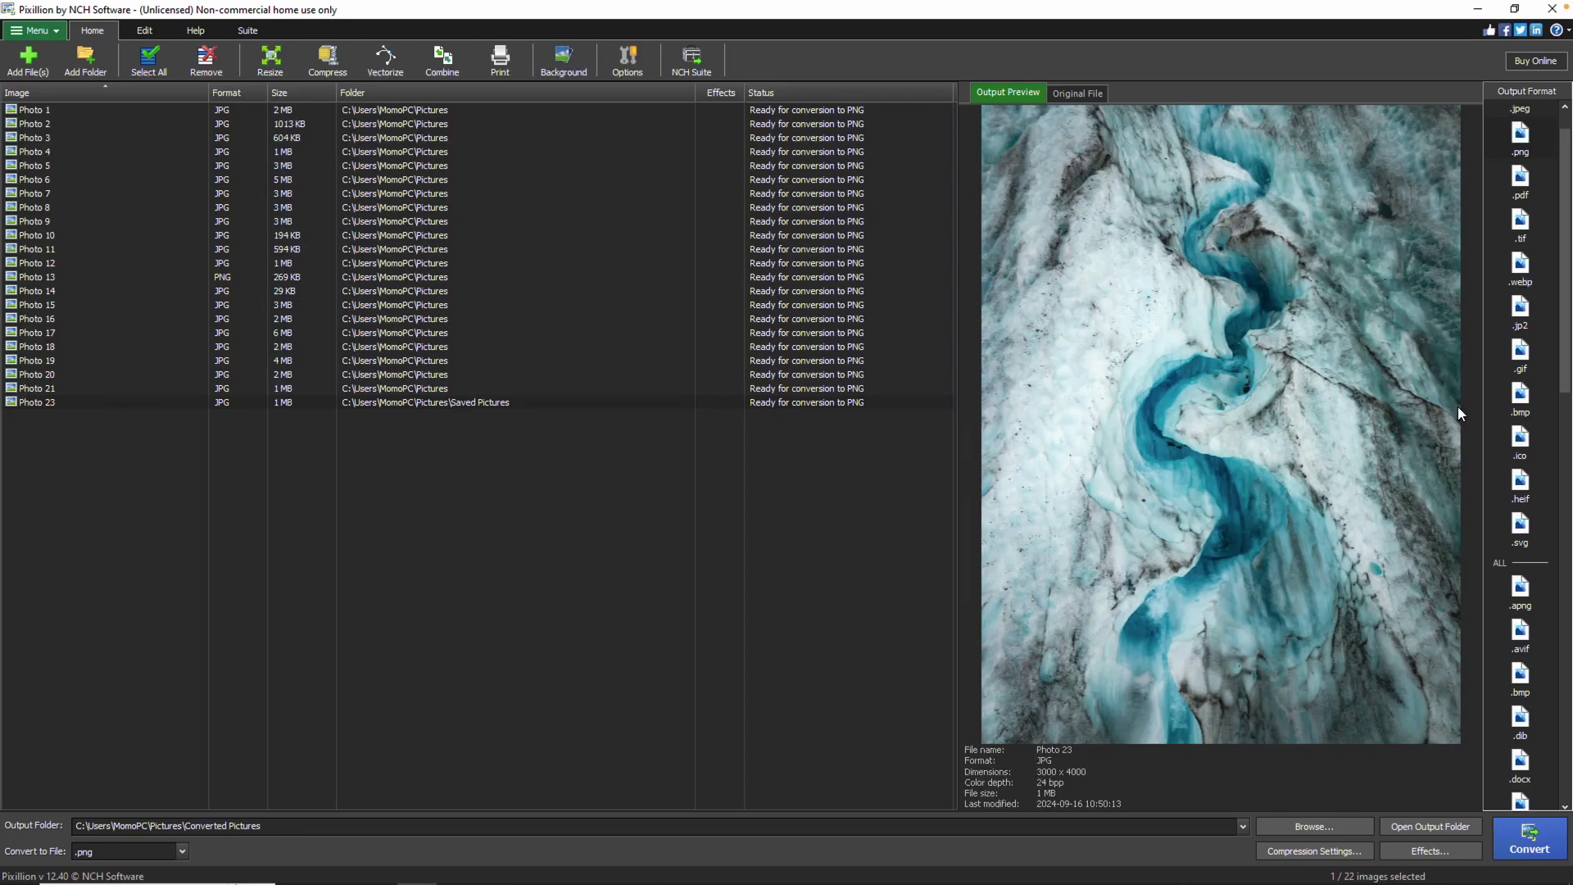
{"action": "left_click_drag", "start_coordinate": [1569, 256], "coordinate": [1568, 326]}
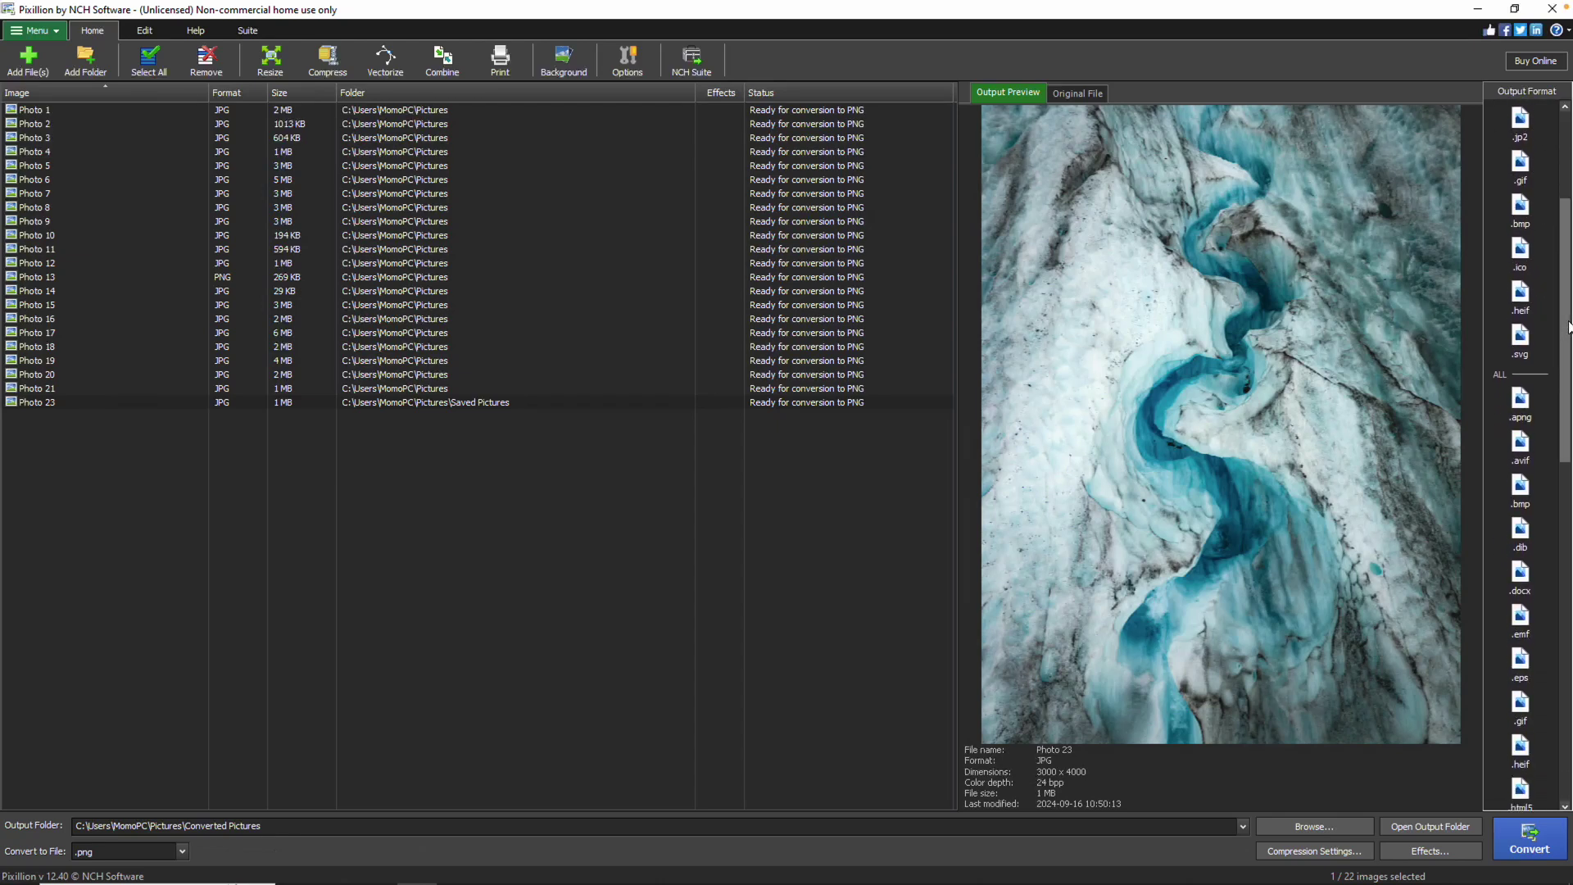
Save the PNG Conversion Settings unchanged, then convert Photo 23 to PNG
{"action": "left_click", "coordinate": [1366, 853]}
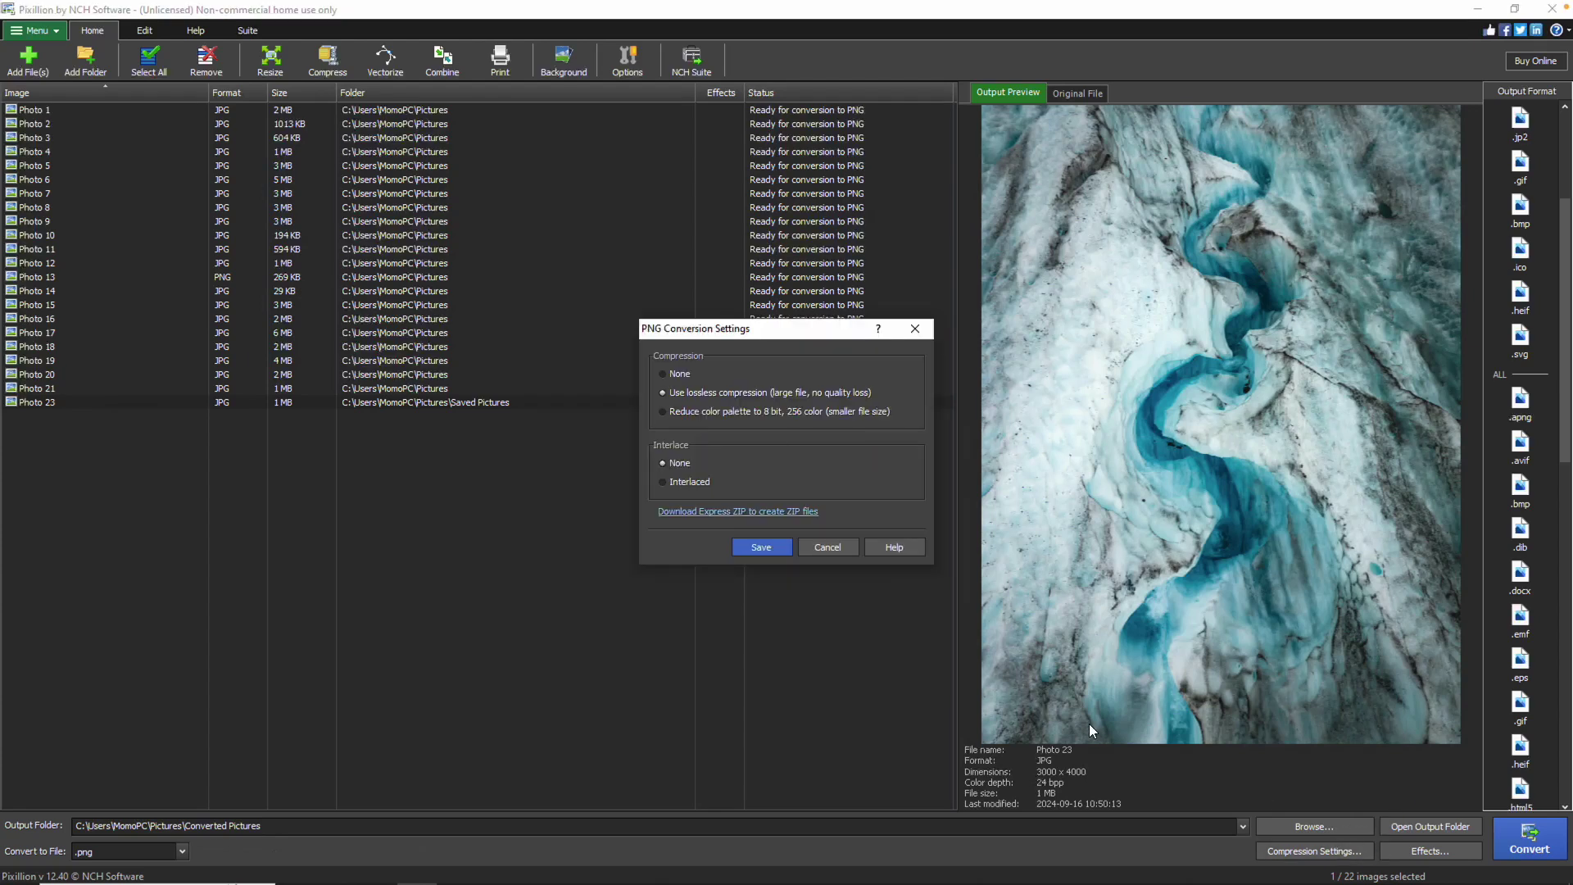
{"action": "left_click", "coordinate": [783, 552]}
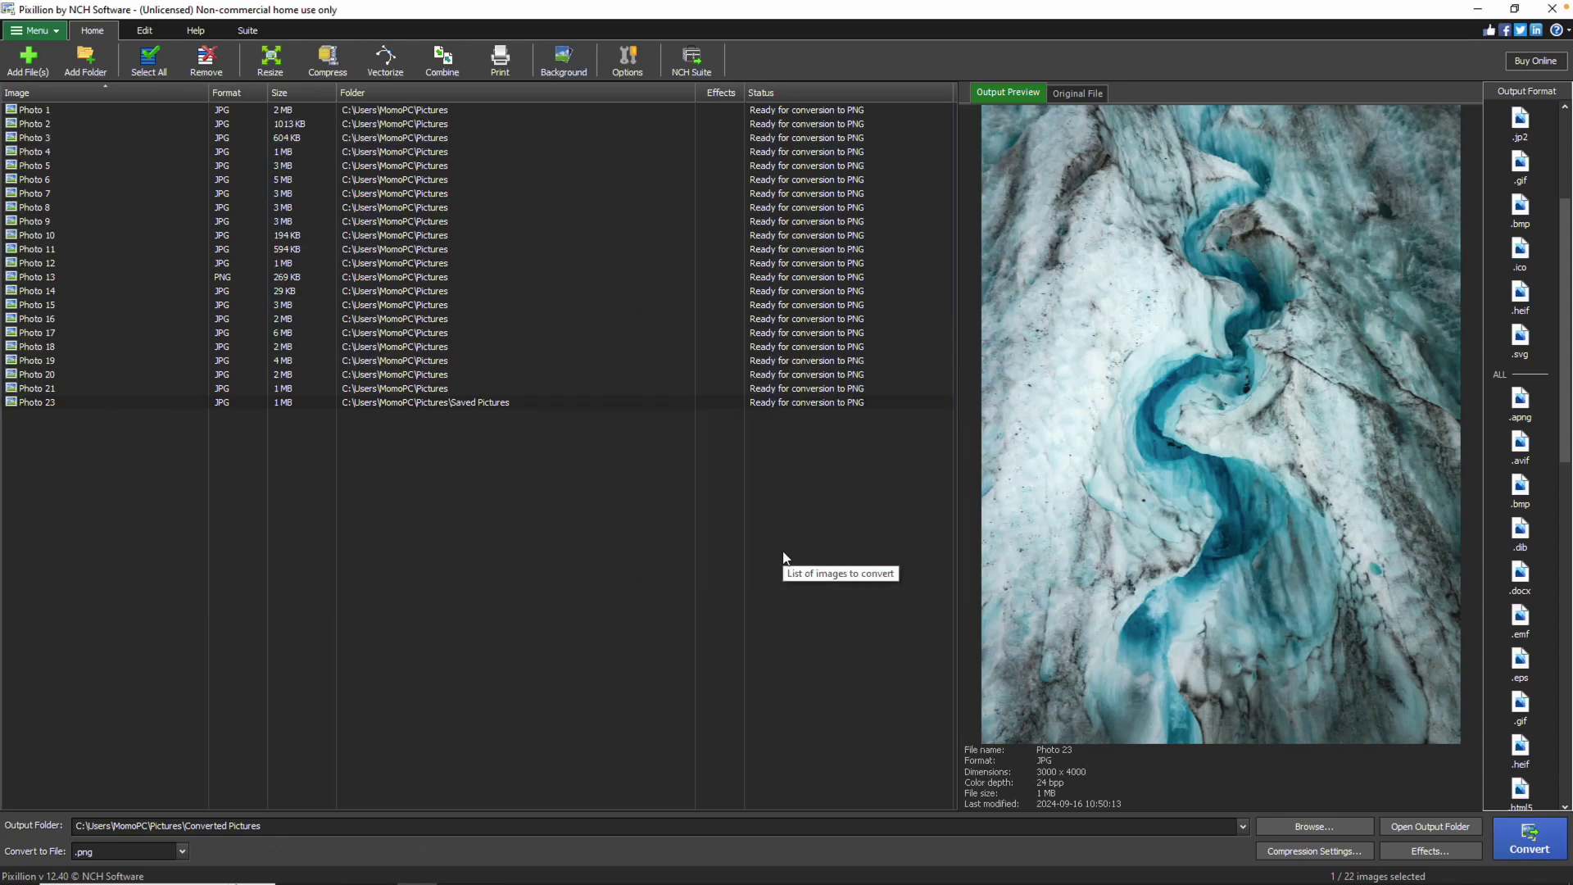
{"action": "left_click", "coordinate": [666, 404]}
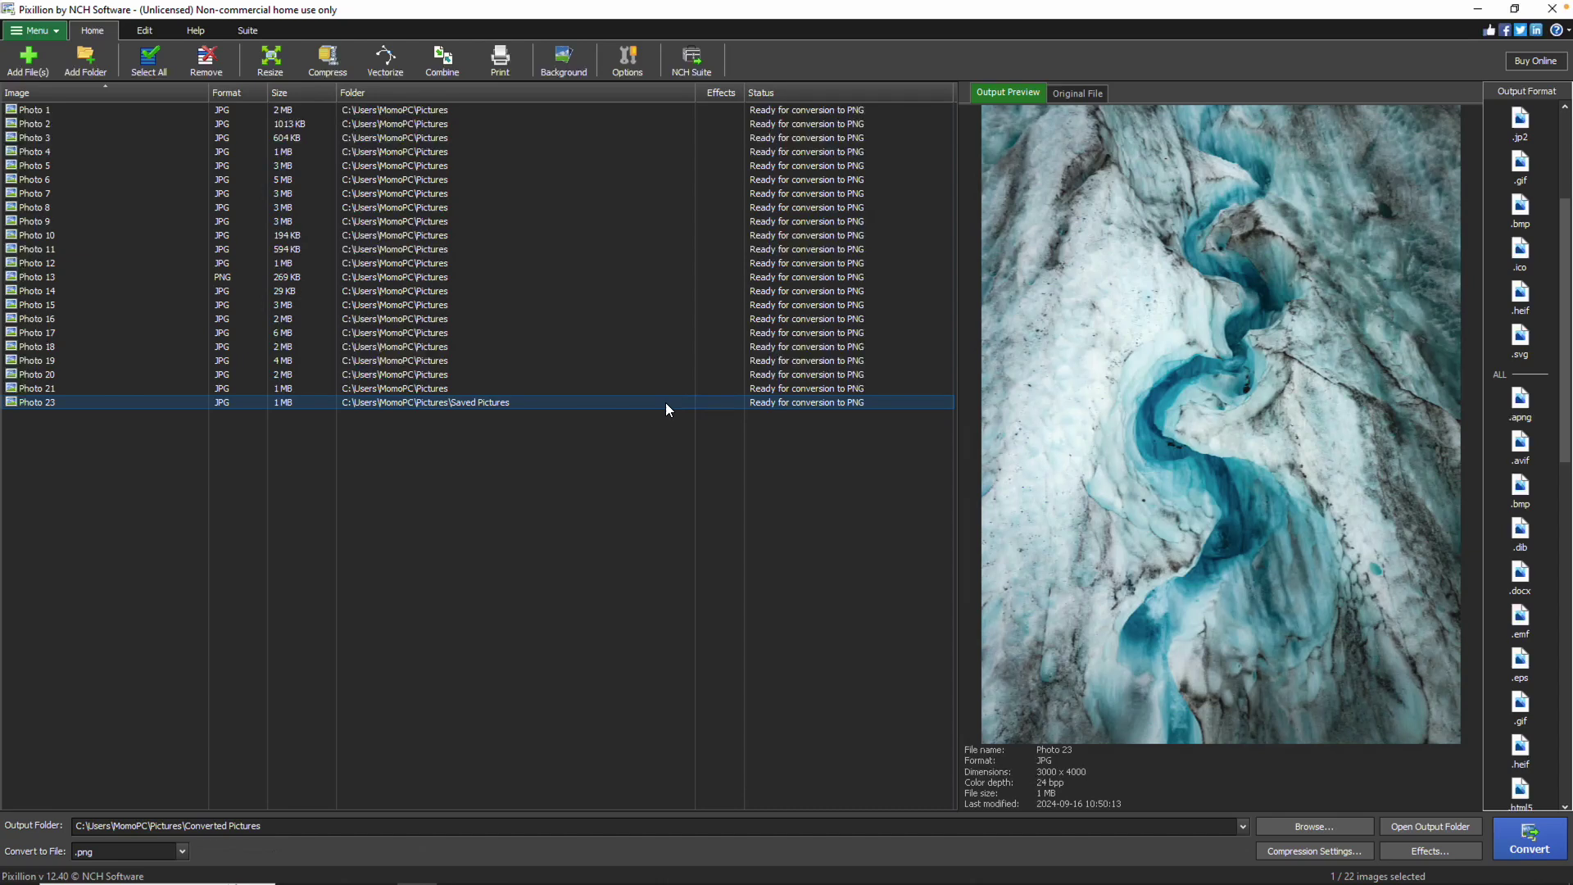
{"action": "left_click", "coordinate": [1549, 851]}
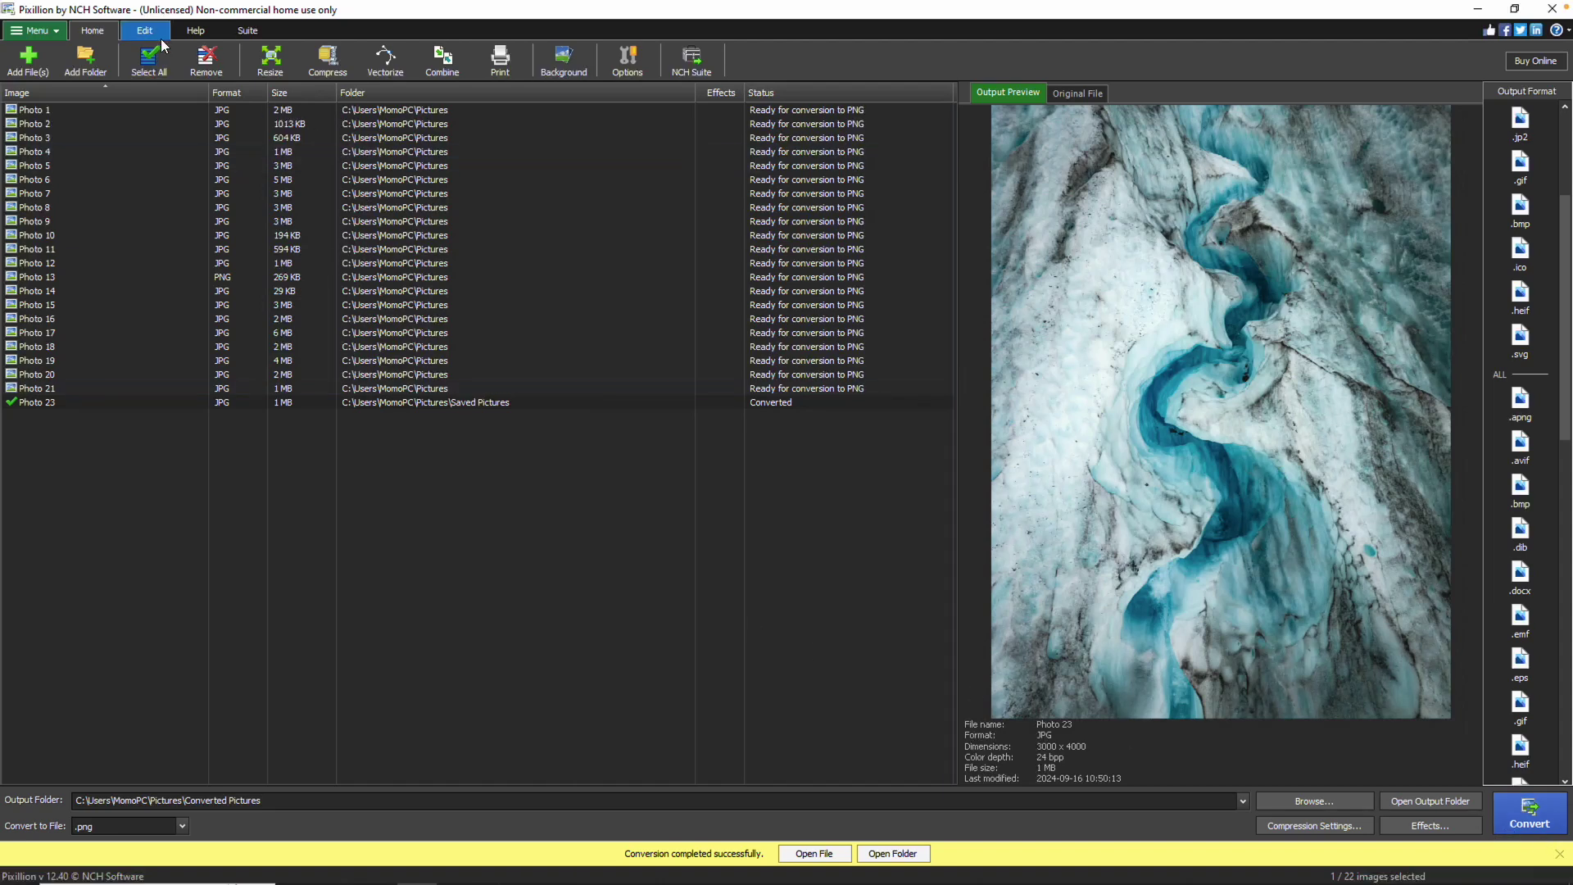
On the Edit tab, preview the Watermark, Filters and More Effects menus without applying any
{"action": "left_click", "coordinate": [158, 37]}
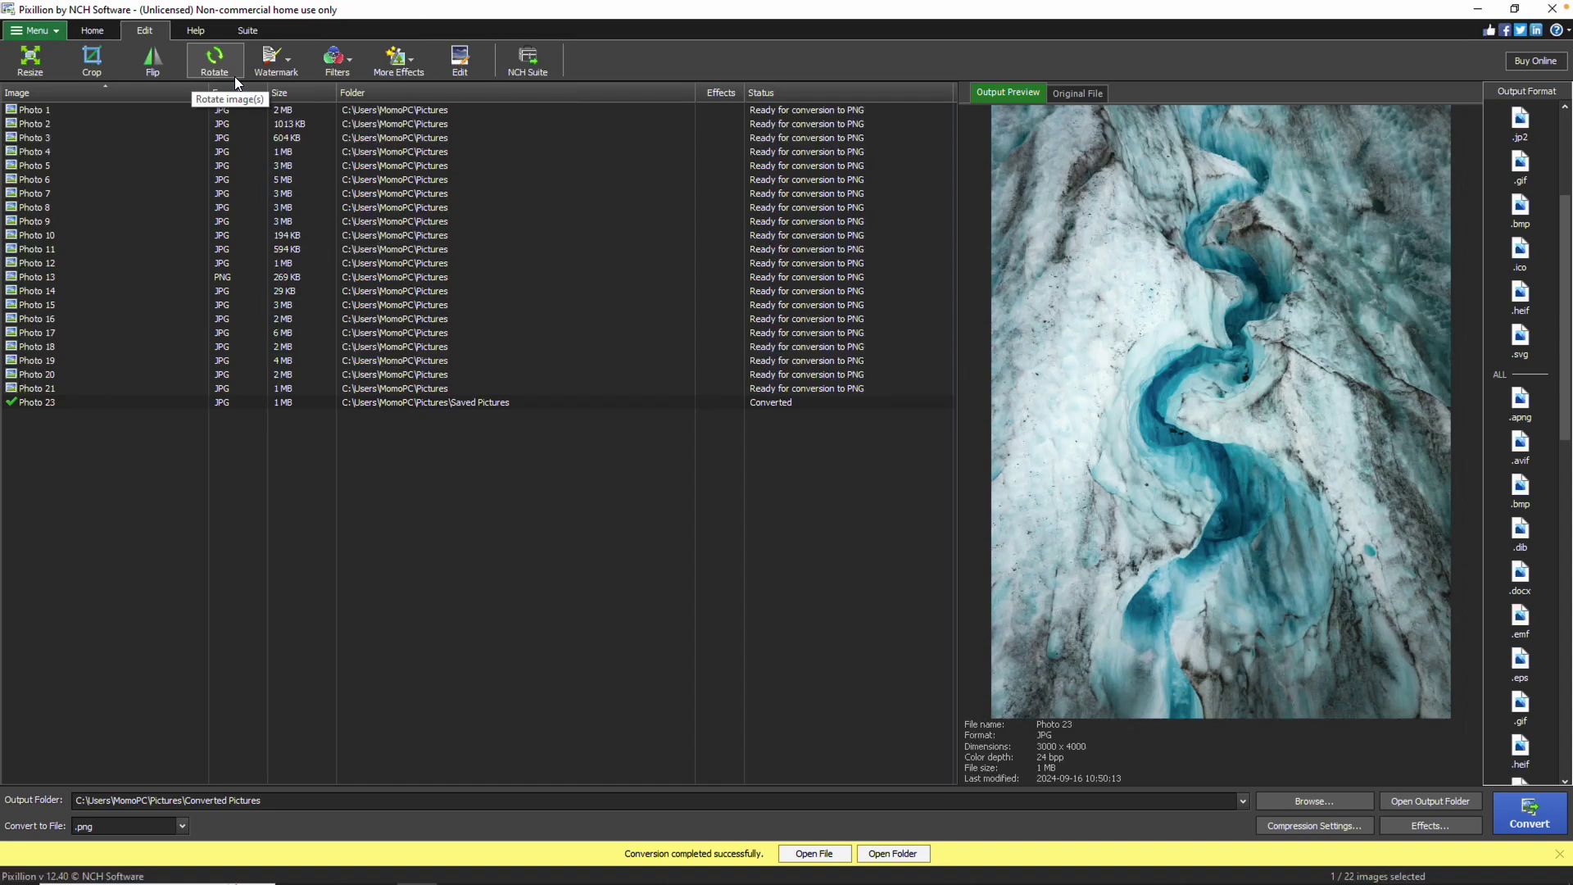
{"action": "left_click", "coordinate": [293, 65]}
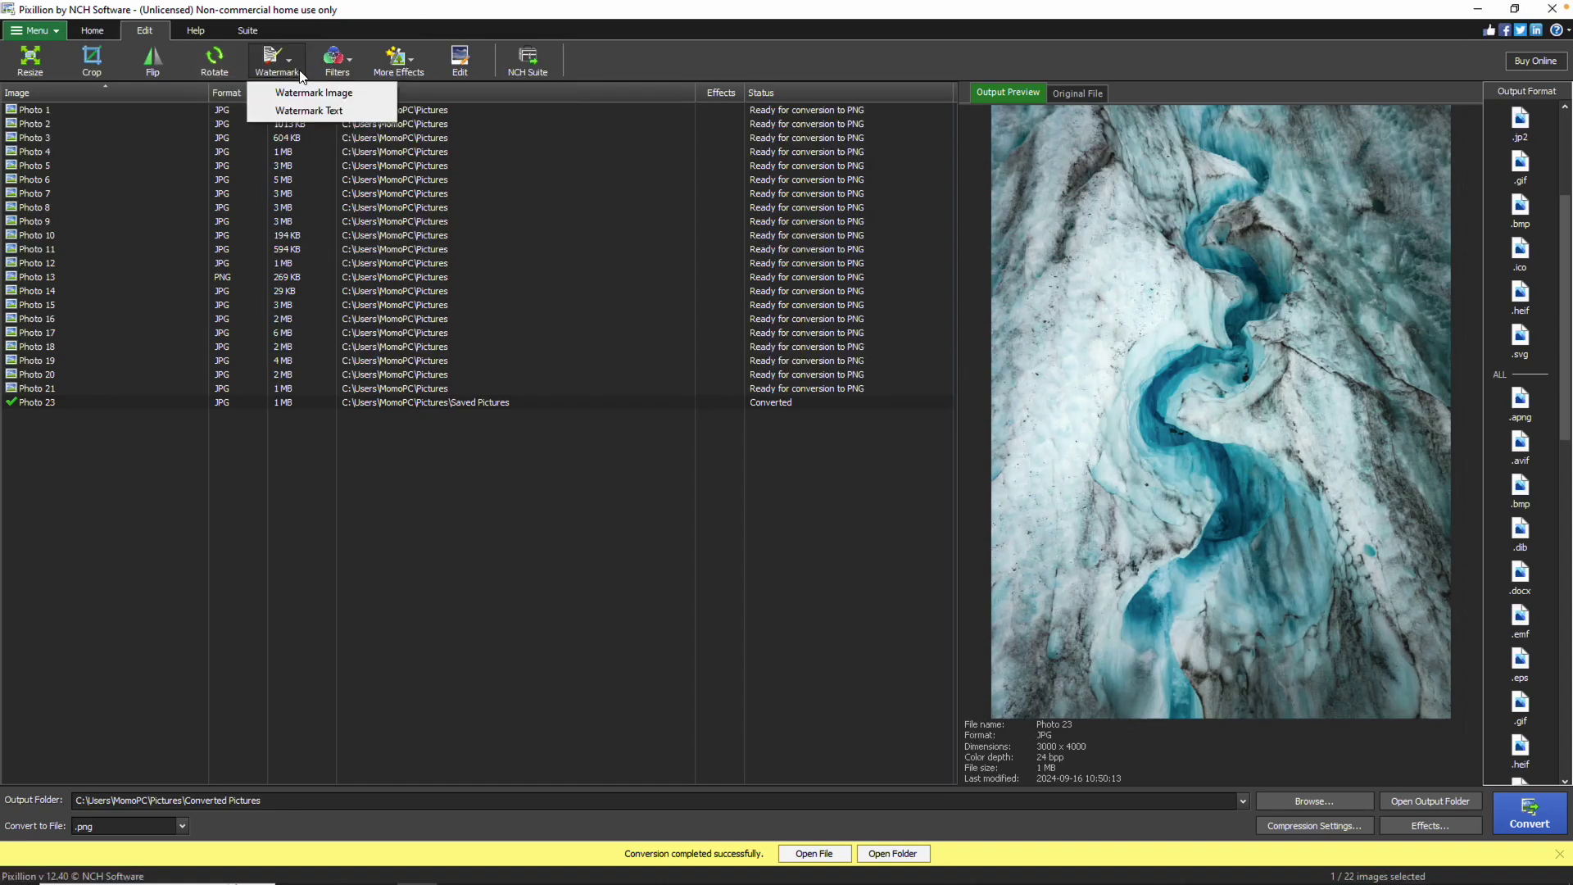
{"action": "left_click", "coordinate": [360, 79]}
{"action": "left_click", "coordinate": [357, 72]}
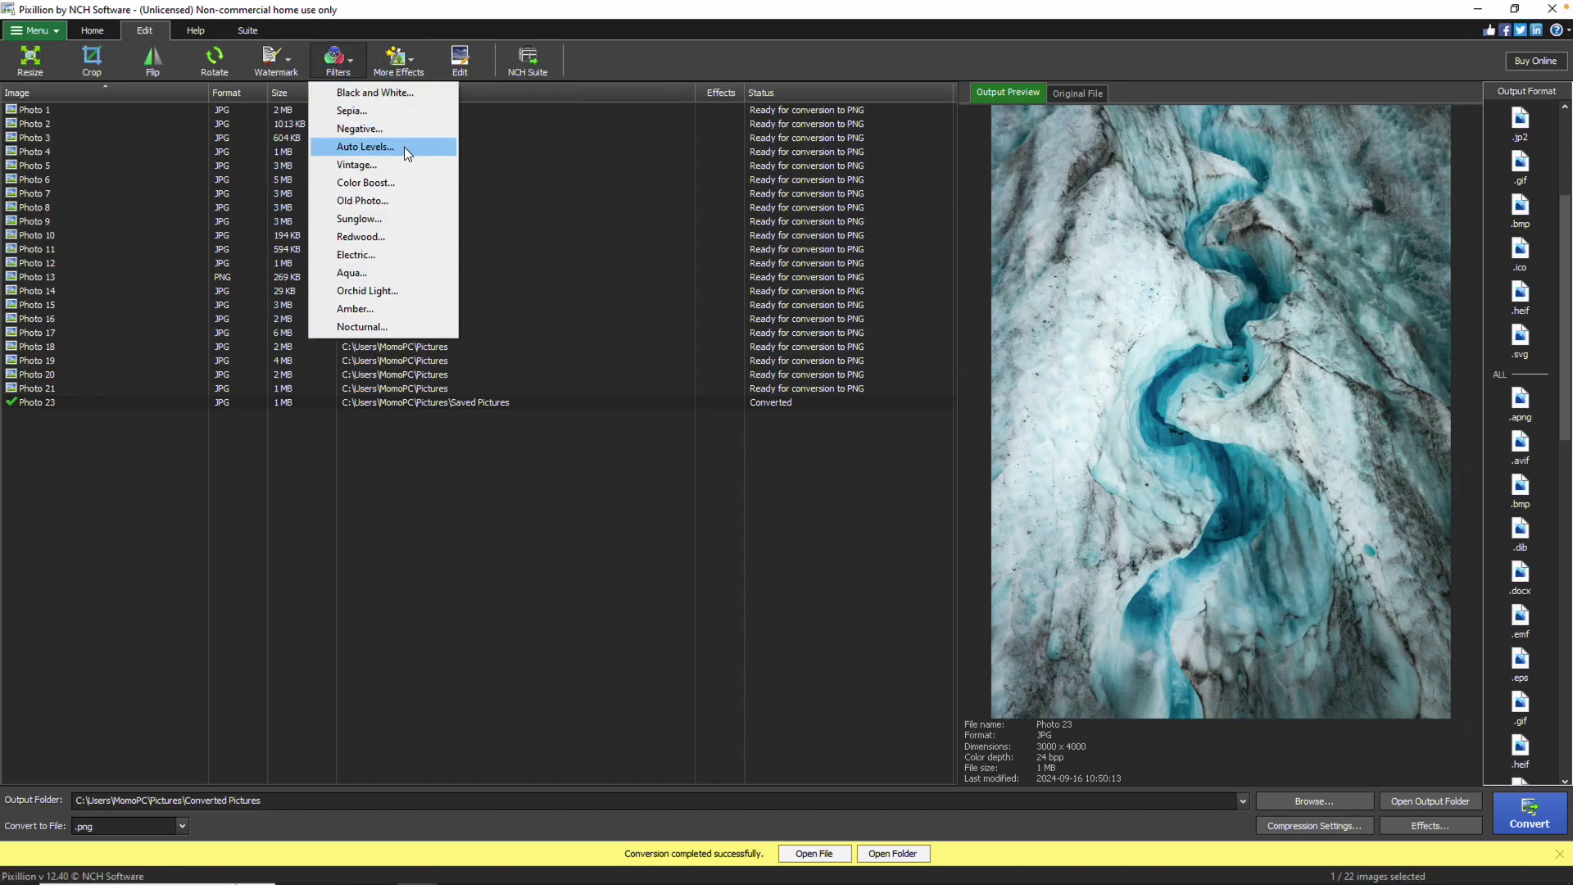
{"action": "left_click", "coordinate": [425, 72]}
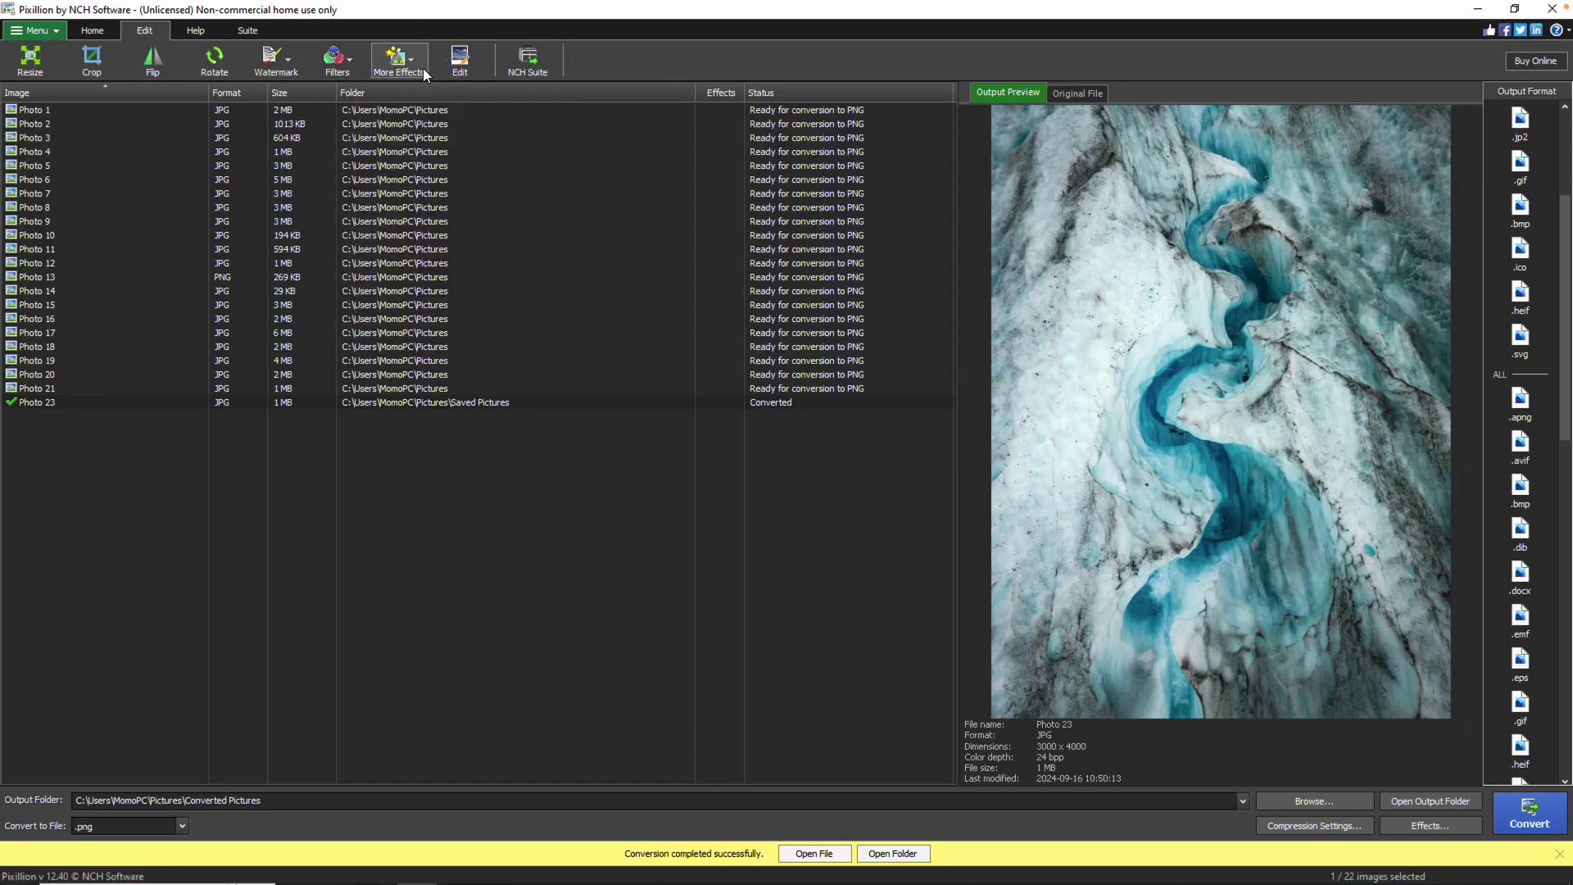
{"action": "left_click", "coordinate": [423, 72]}
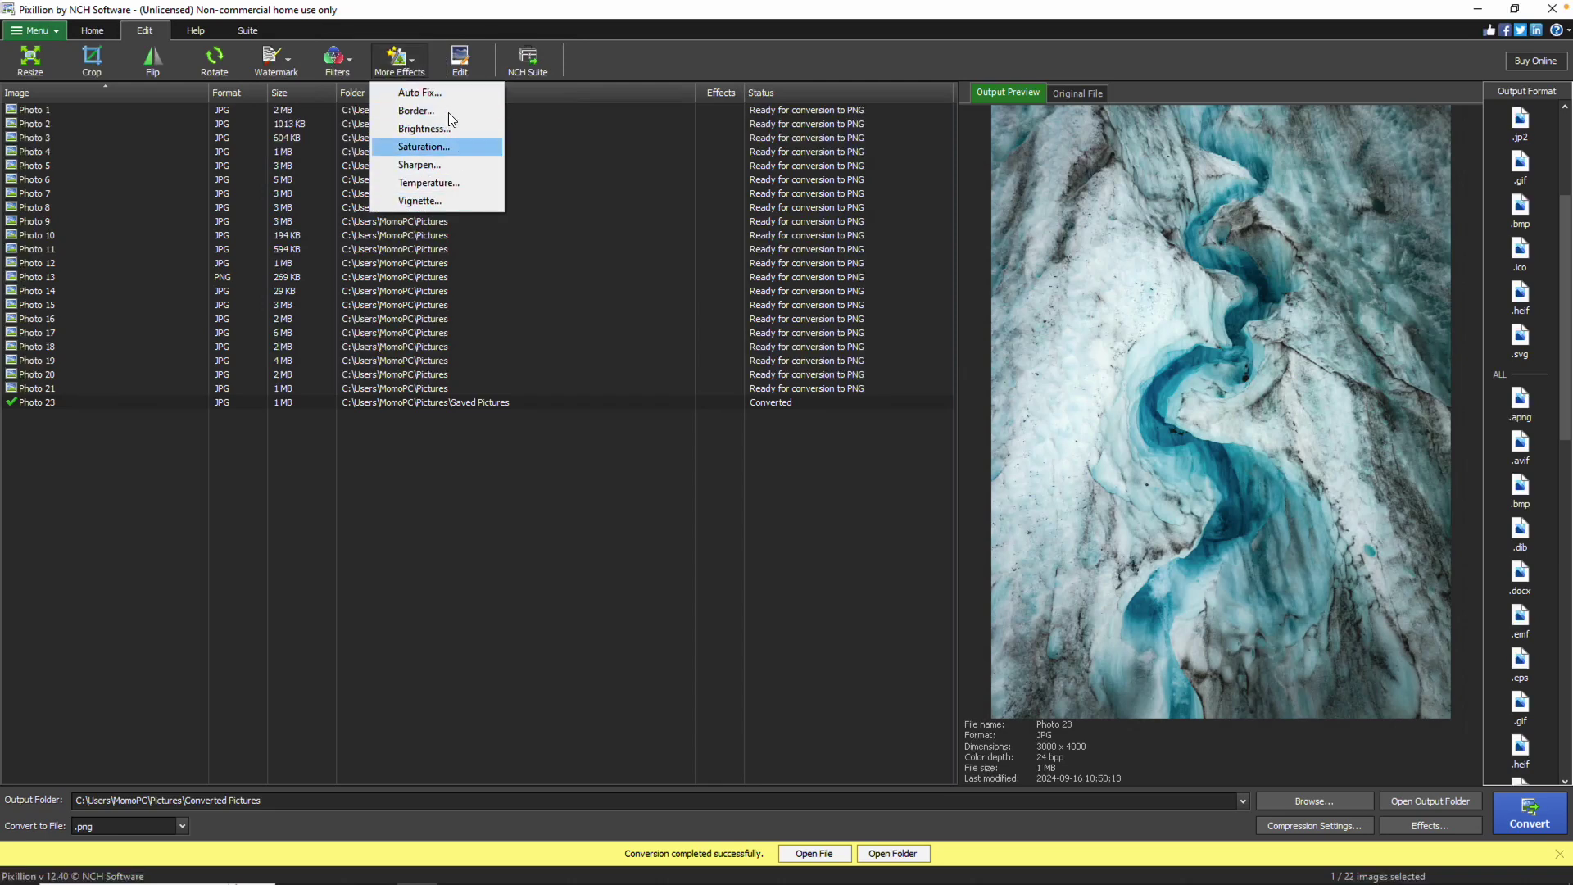
{"action": "left_click", "coordinate": [431, 71]}
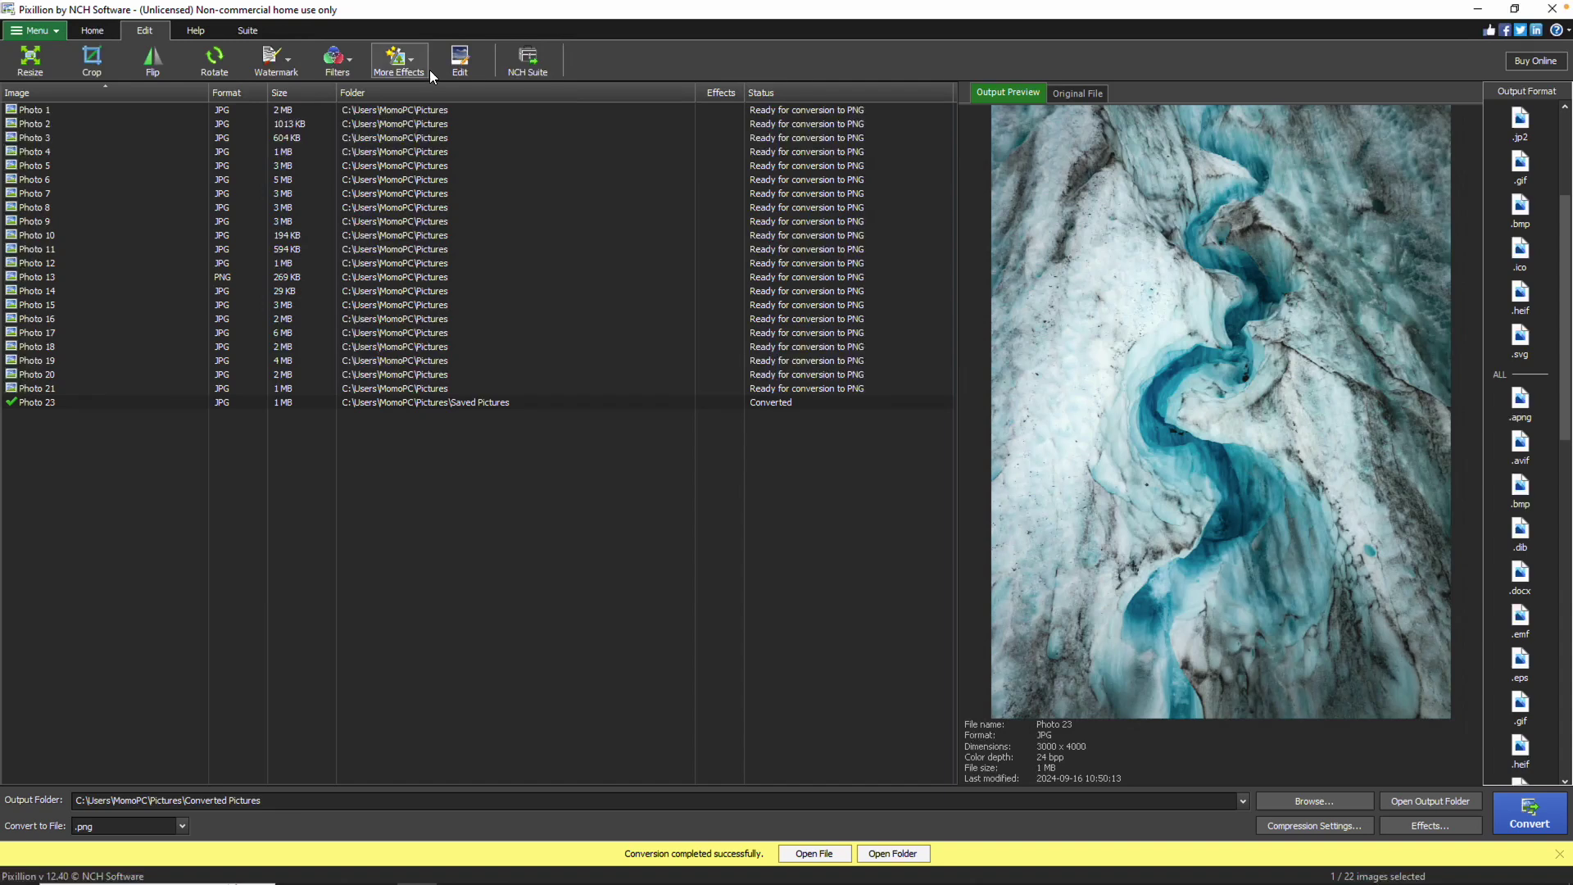
Switch to the Help tab showing Help, Forum, FAQ, Register and NCH Suite
{"action": "left_click", "coordinate": [213, 31]}
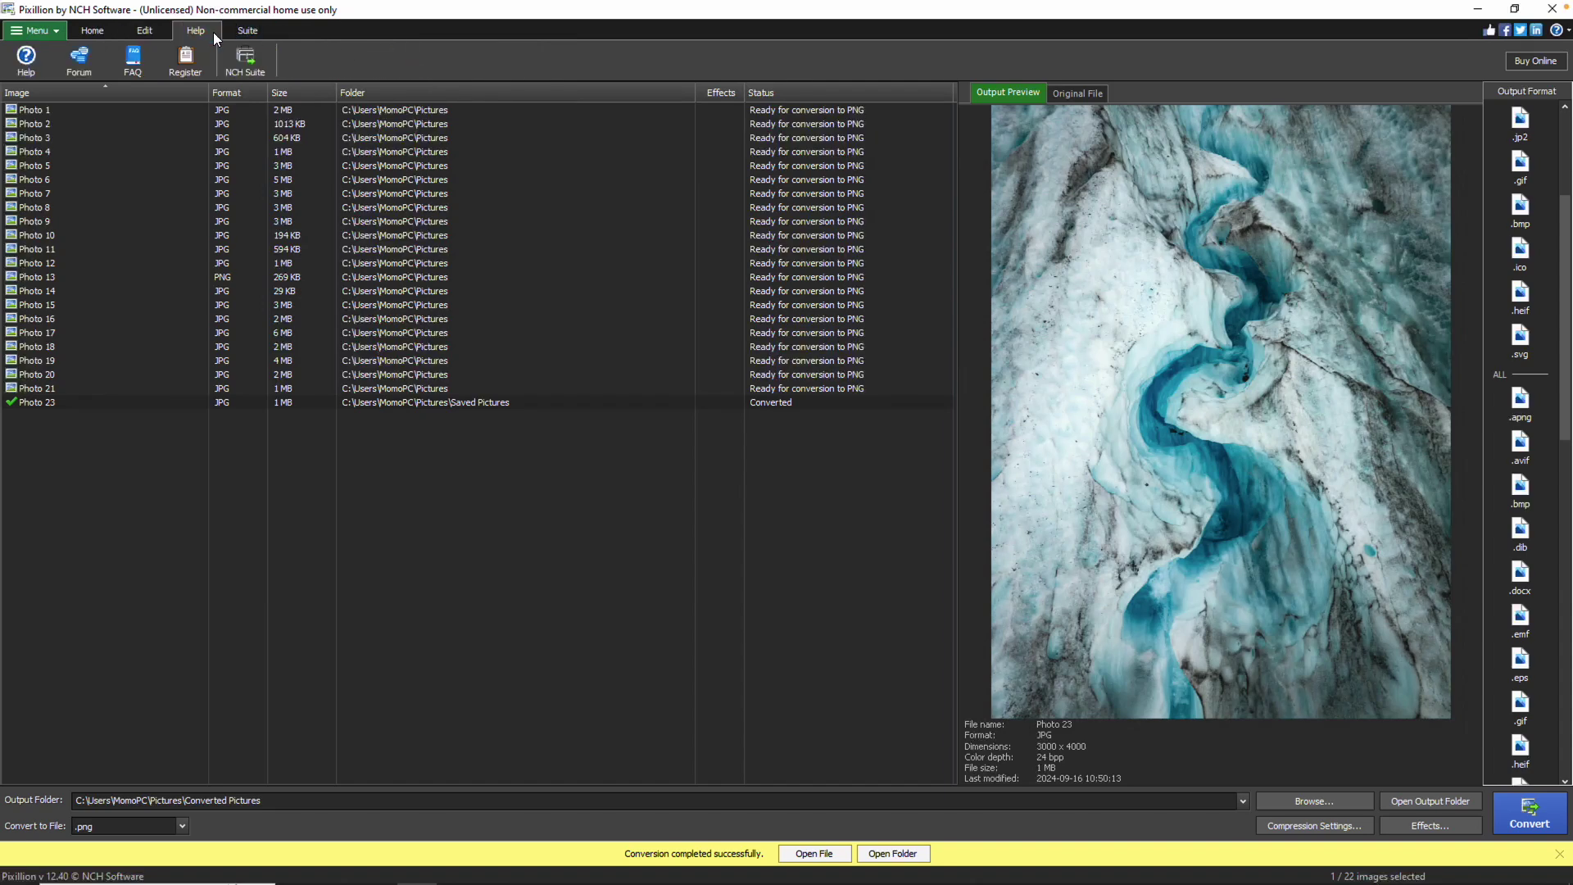